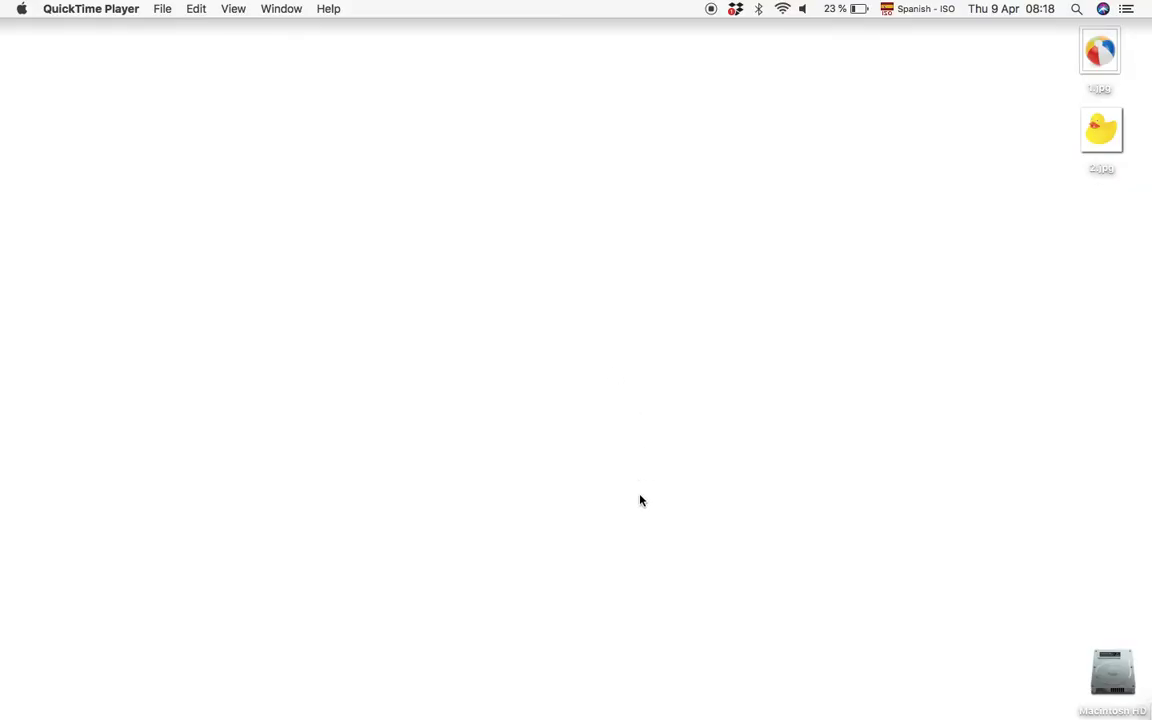
Launch Numbers and create a new Untitled spreadsheet from the Blank template.
mouse_move(672, 715)
left_click(771, 697)
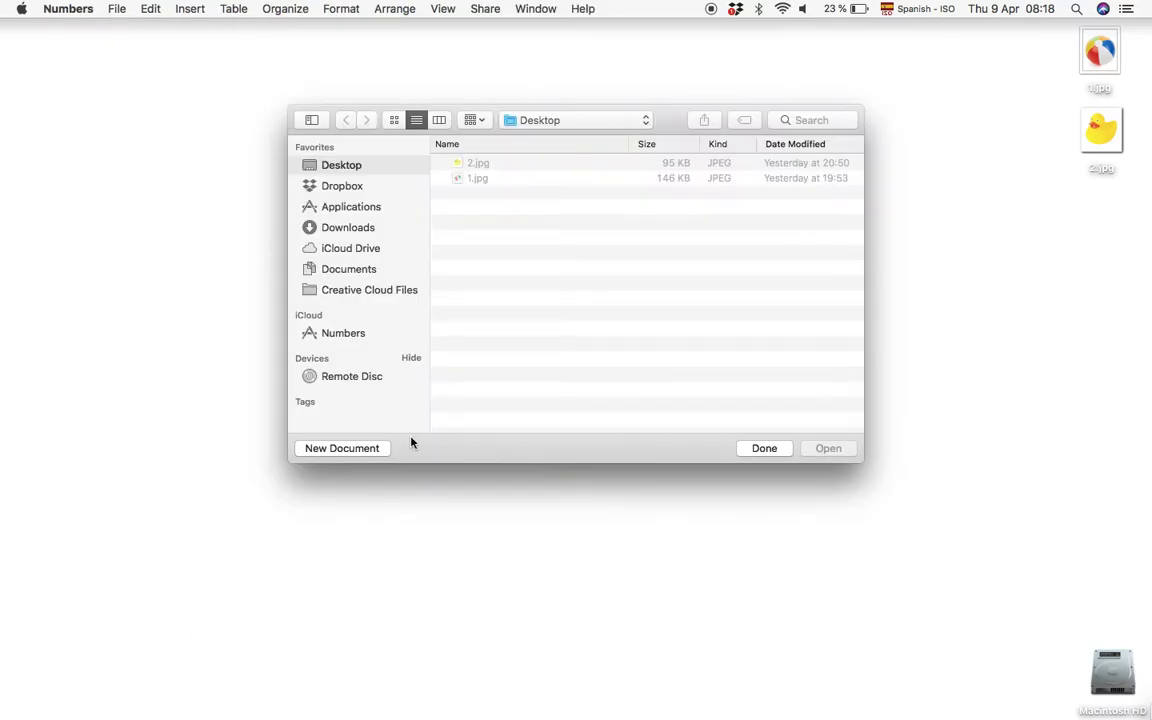
left_click(368, 448)
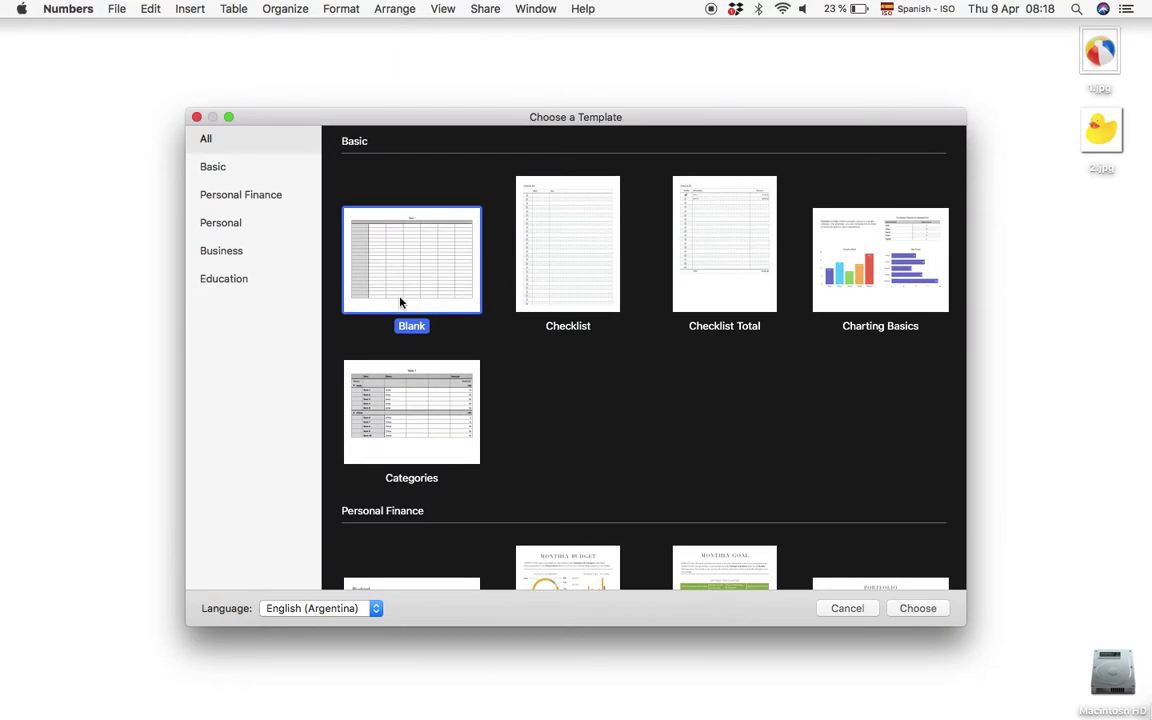
double_click(399, 301)
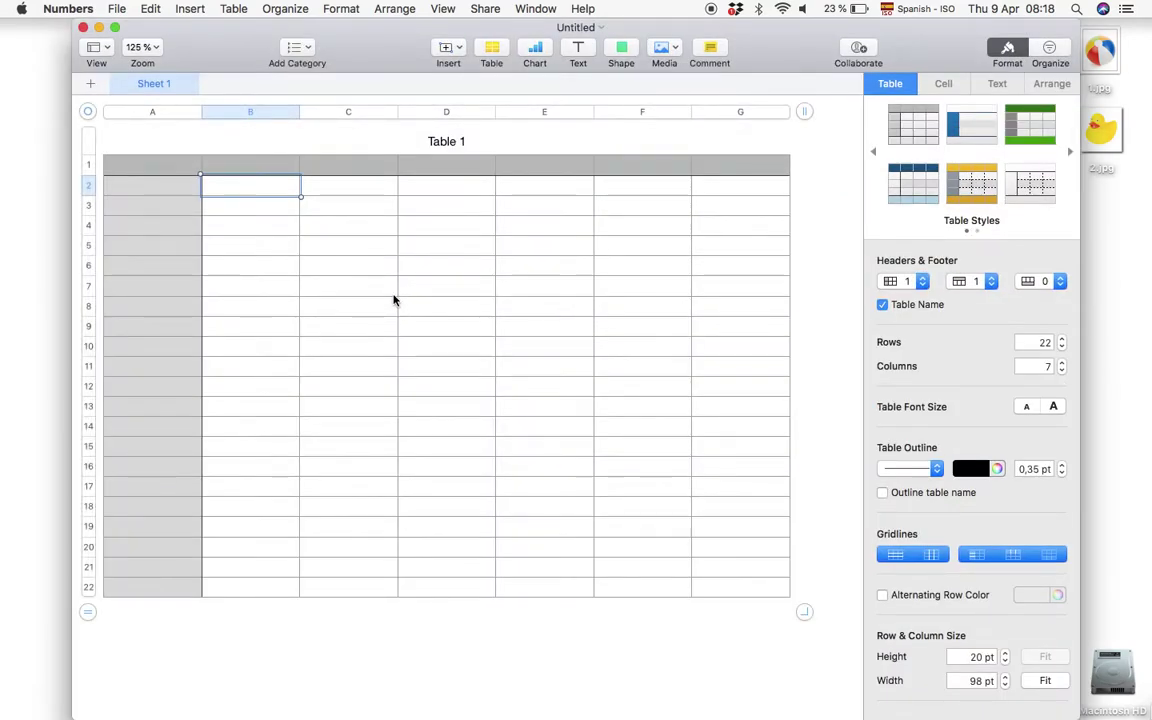
Enter headings PRODUCTS in A2 and PHOTO in B2, then BEACH BALL in A3 and DUCK in A4.
left_click(145, 186)
type("PR")
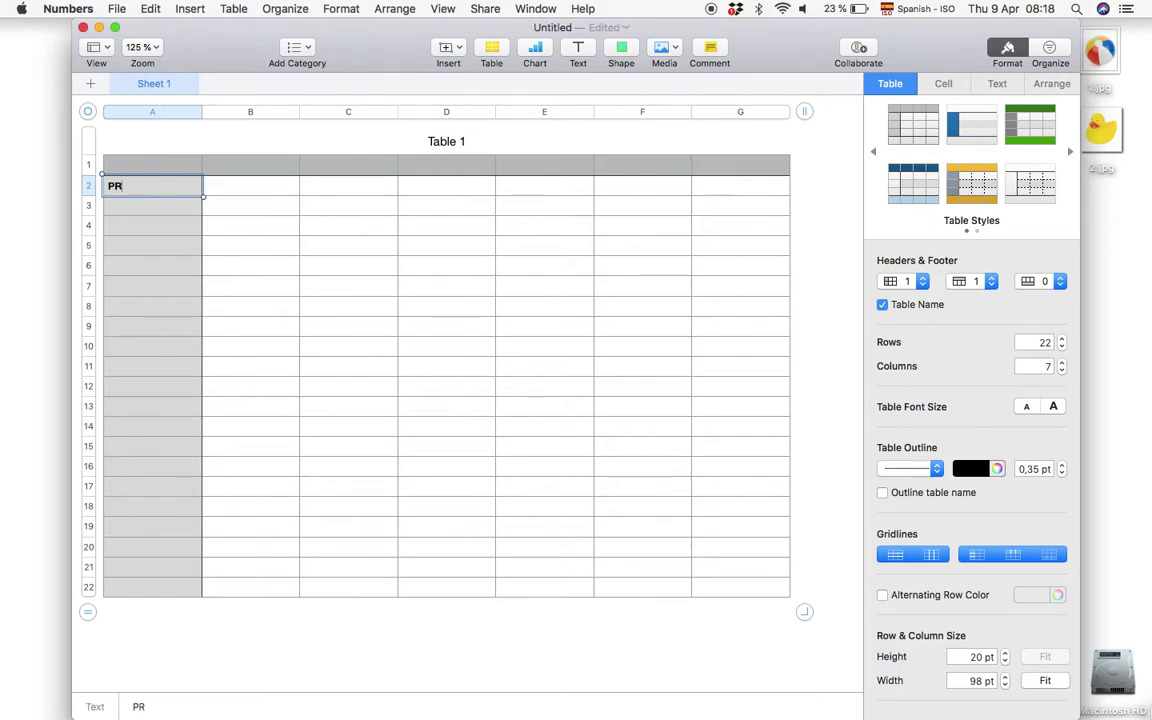
type("ODUCTS")
key("Tab")
type("PHOT")
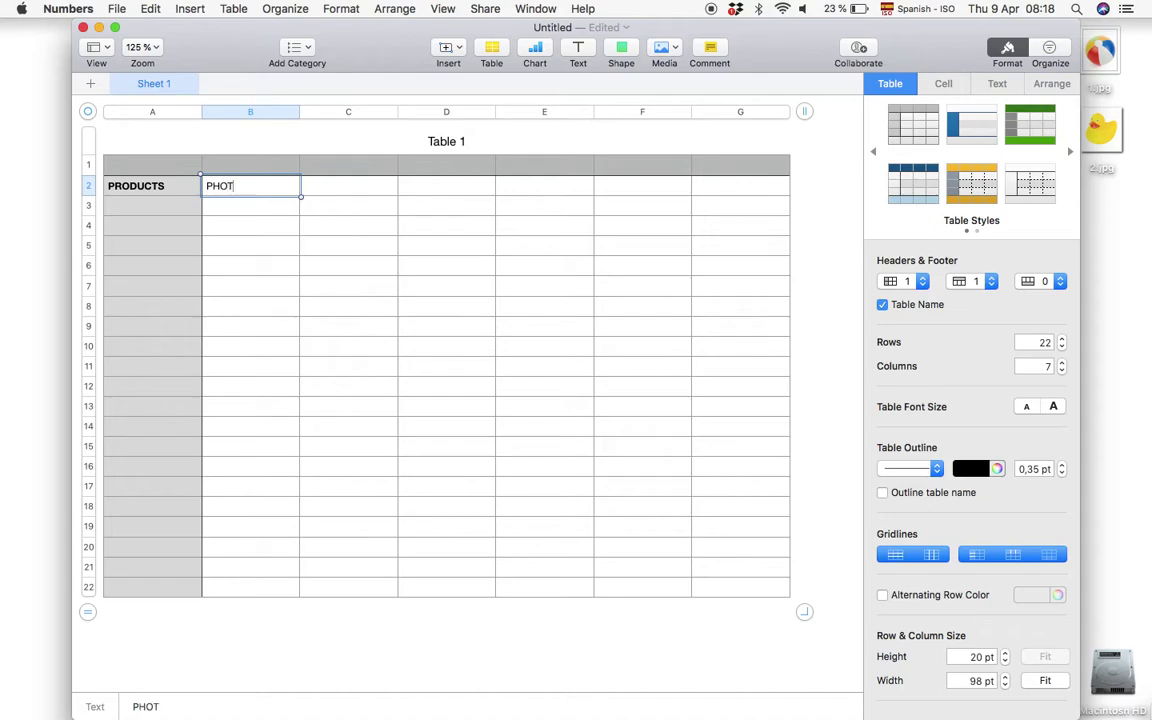
type("O")
left_click(121, 204)
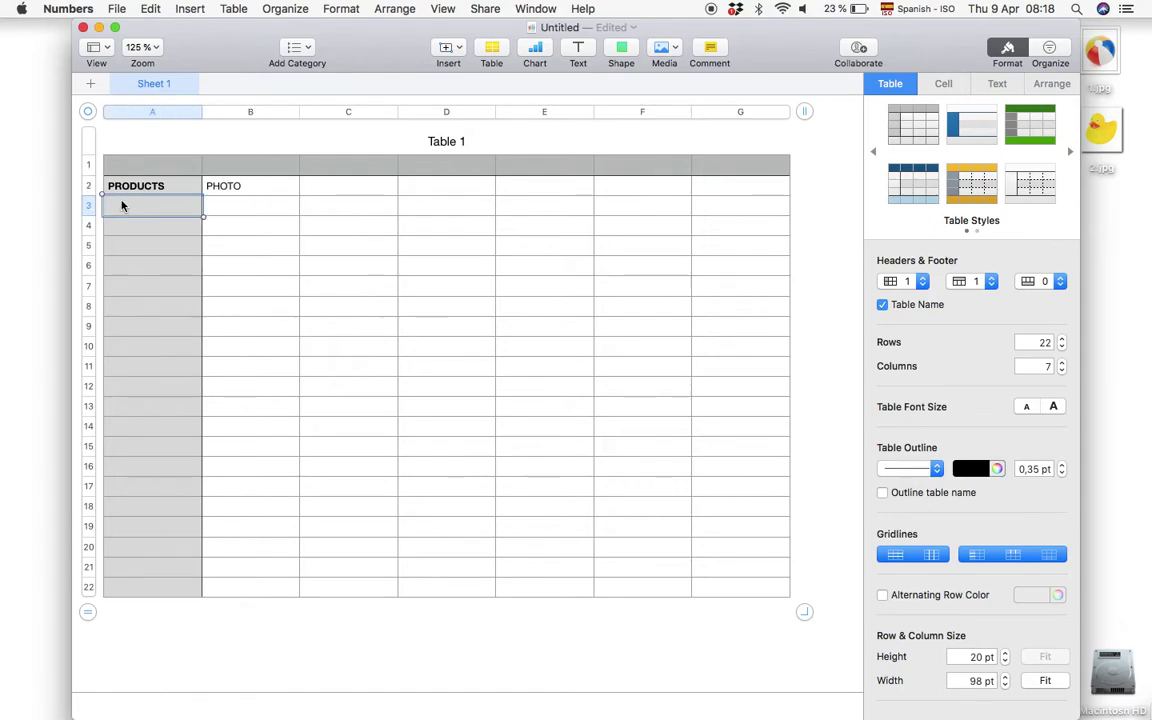
type("BEACH ")
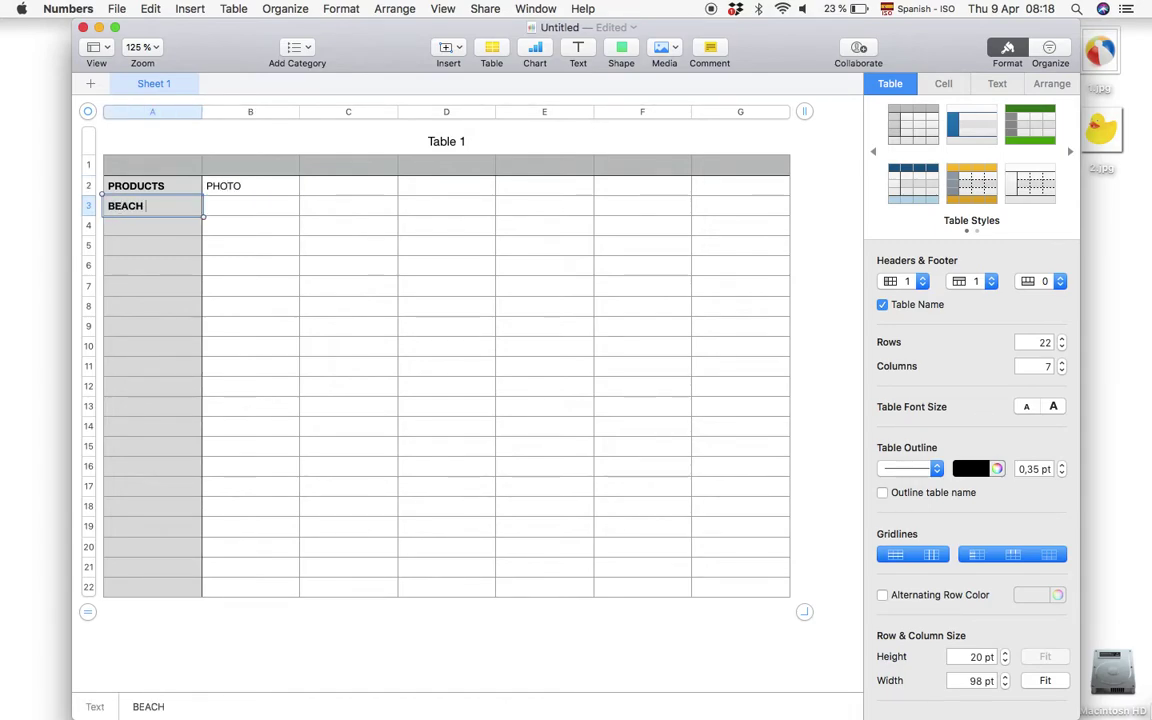
type("BALL")
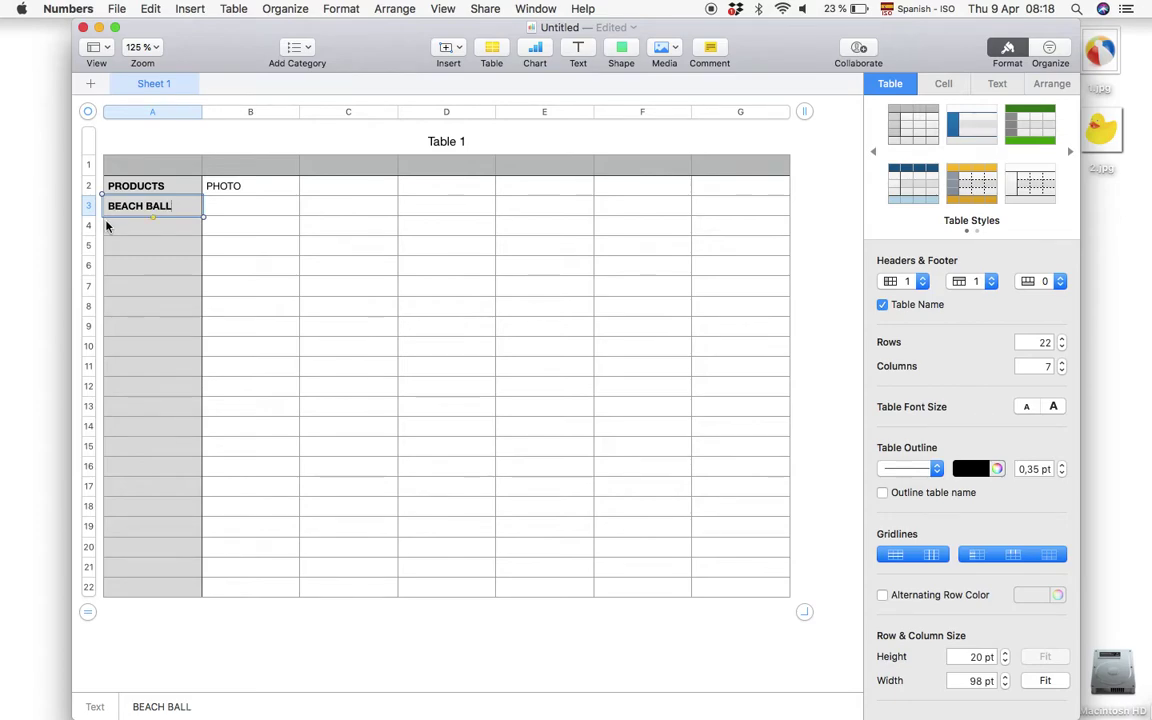
left_click(110, 228)
type("DUCK")
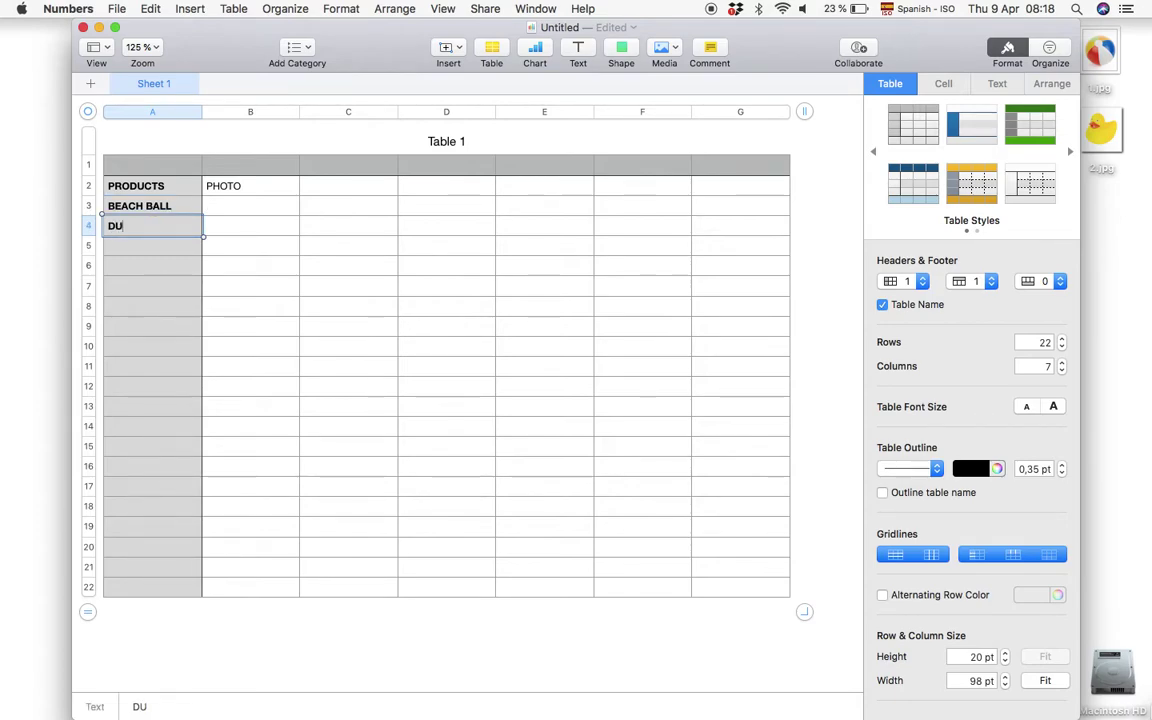
left_click(226, 208)
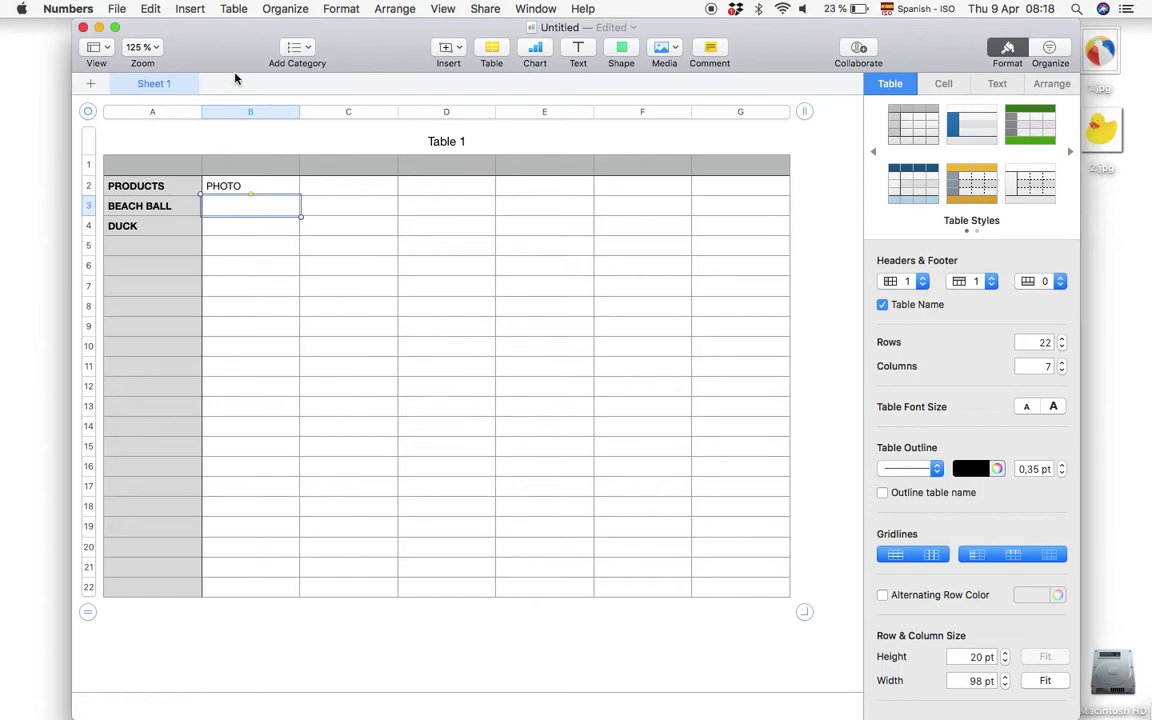
Place the beach ball photo 1.jpg in cell B3 and the duck photo 2.jpg in B4.
left_click_drag(218, 41, 169, 41)
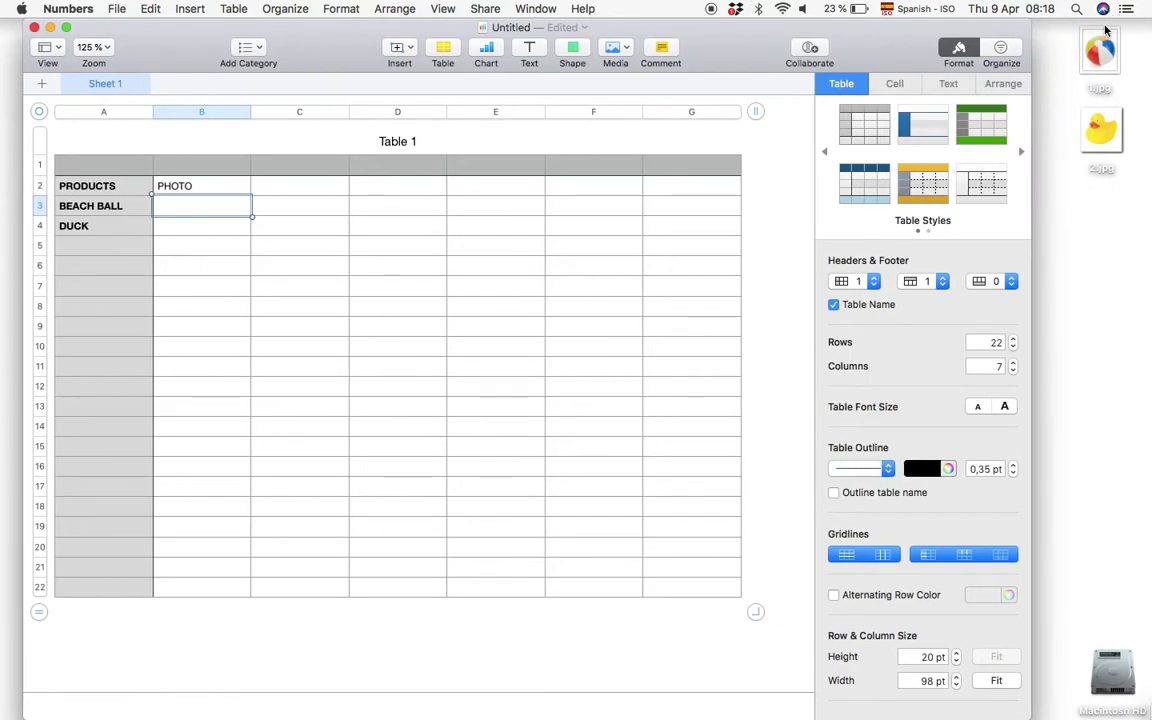
left_click_drag(1100, 50, 211, 205)
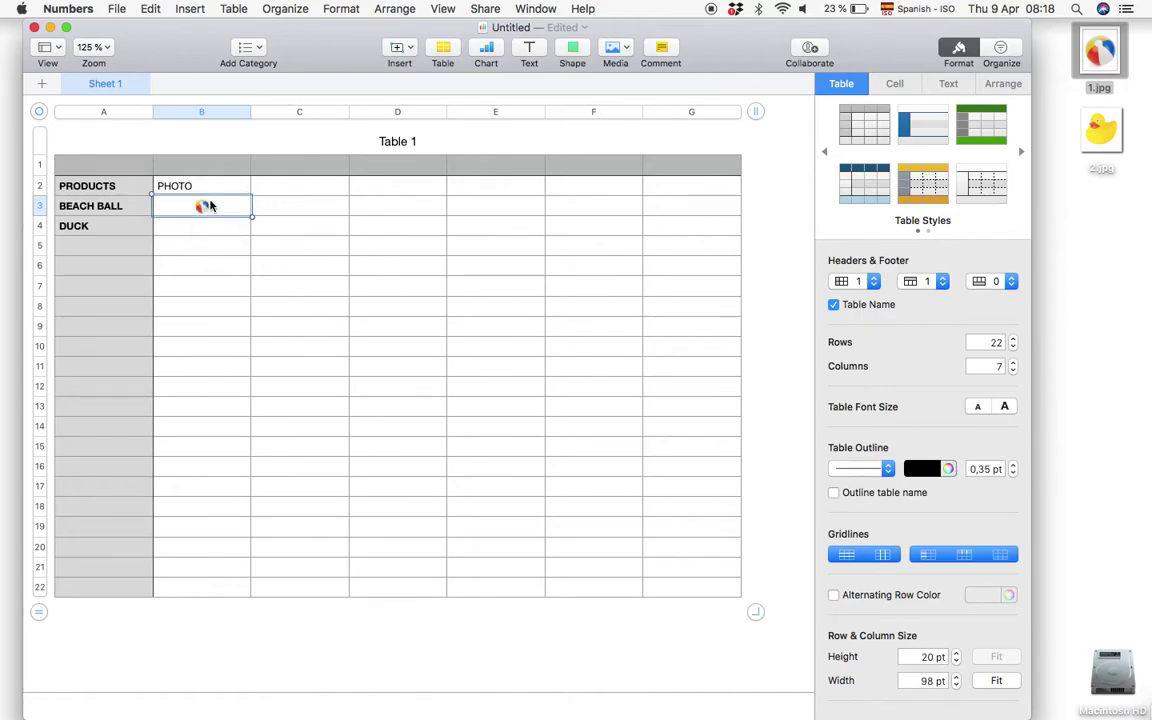
left_click_drag(1104, 127, 210, 226)
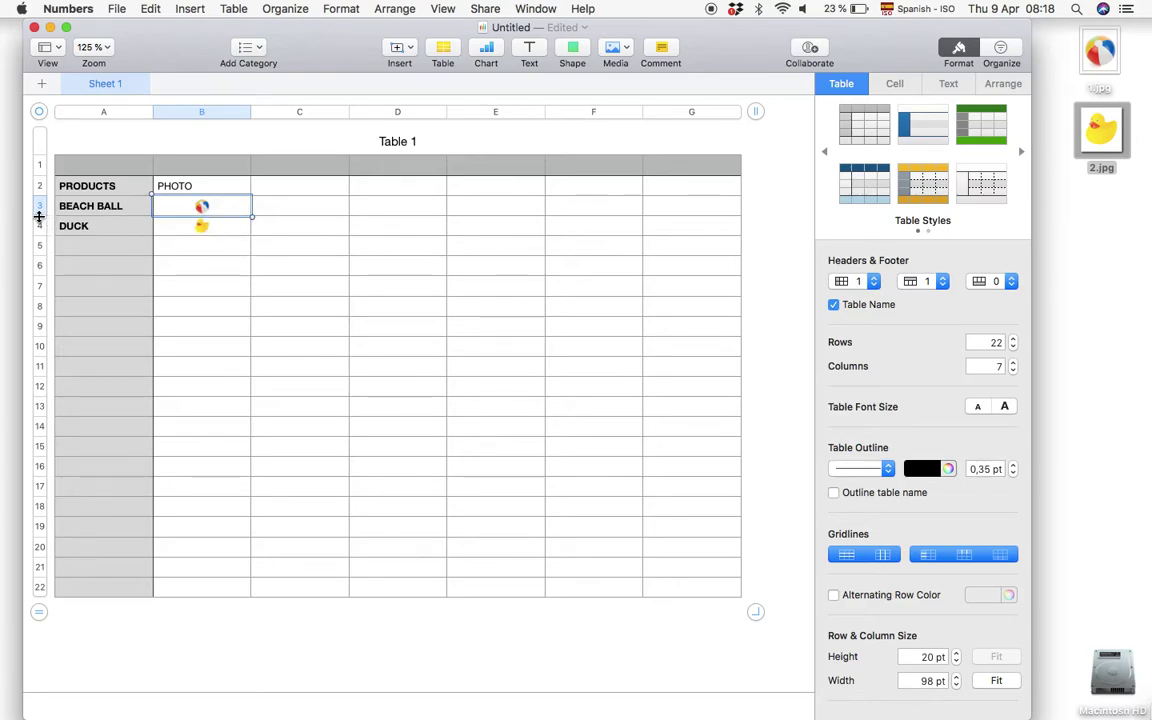
Make rows 3 and 4 taller so the photos fit.
left_click_drag(39, 216, 40, 233)
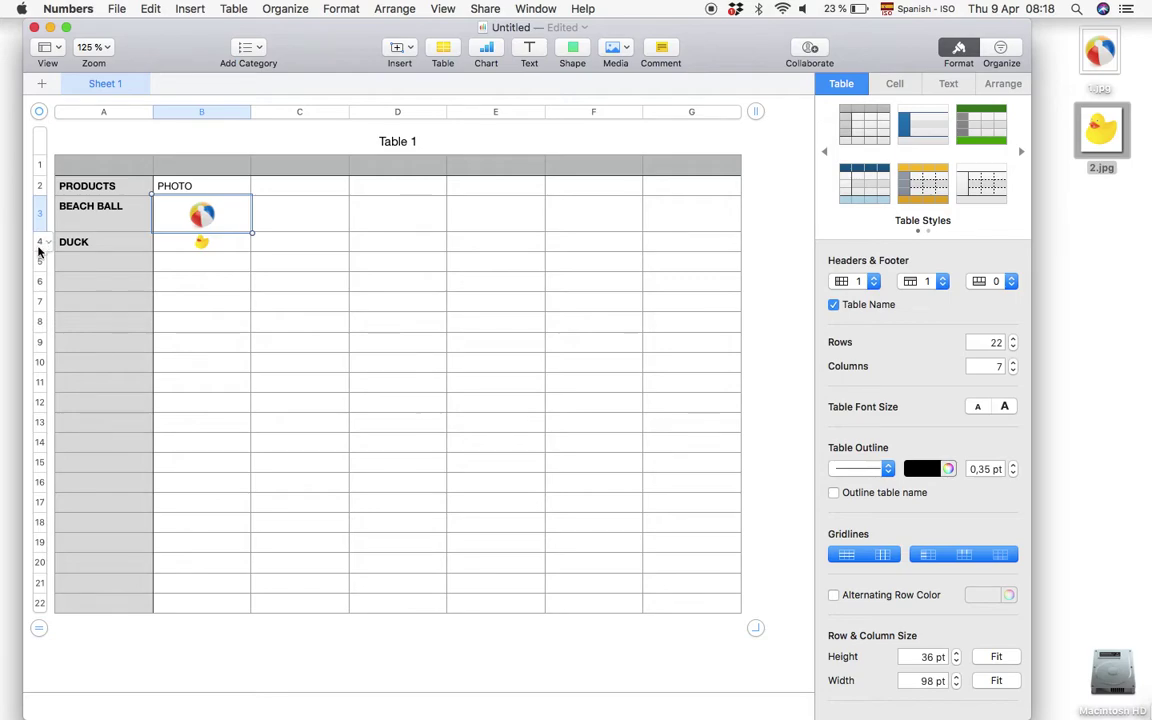
left_click(39, 250)
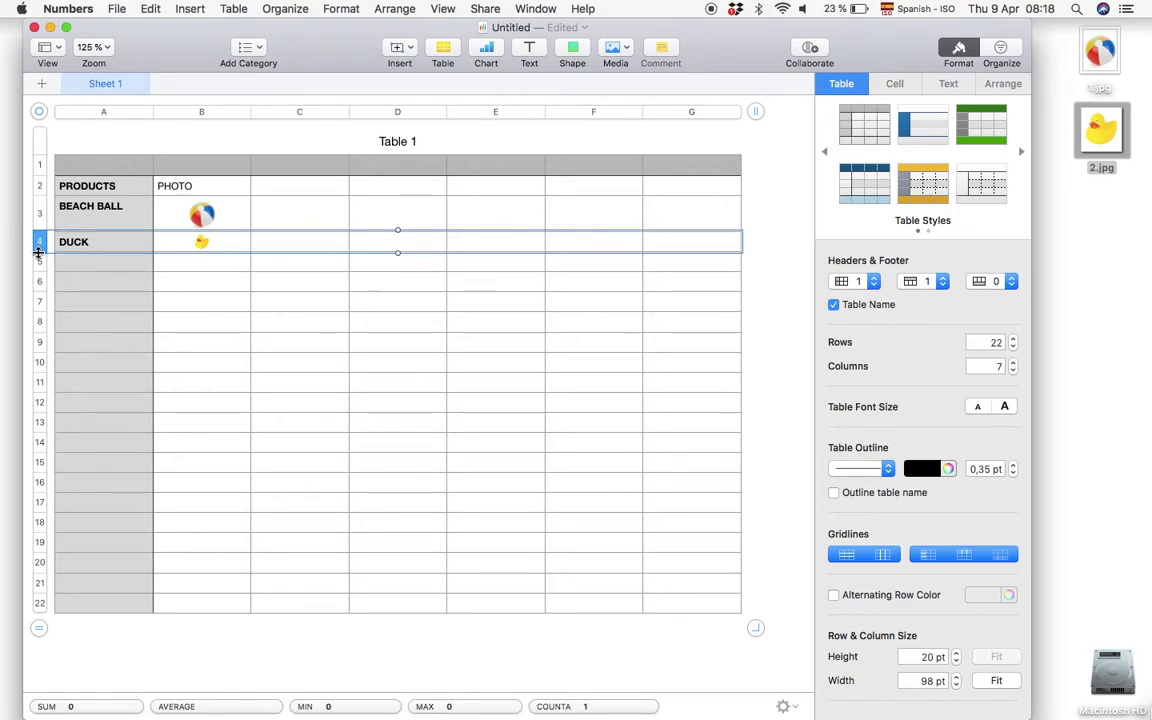
left_click_drag(38, 252, 38, 268)
left_click(299, 277)
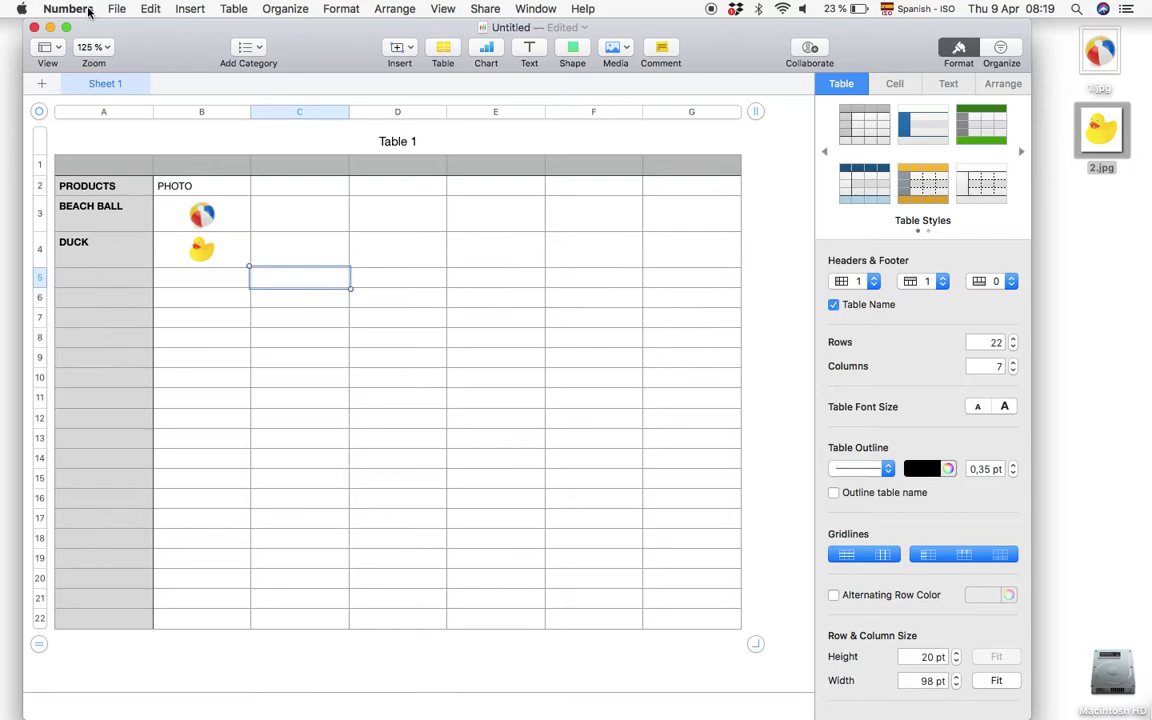
Start an Excel export from File > Export To > Excel, keeping One per table, and continue.
left_click(68, 9)
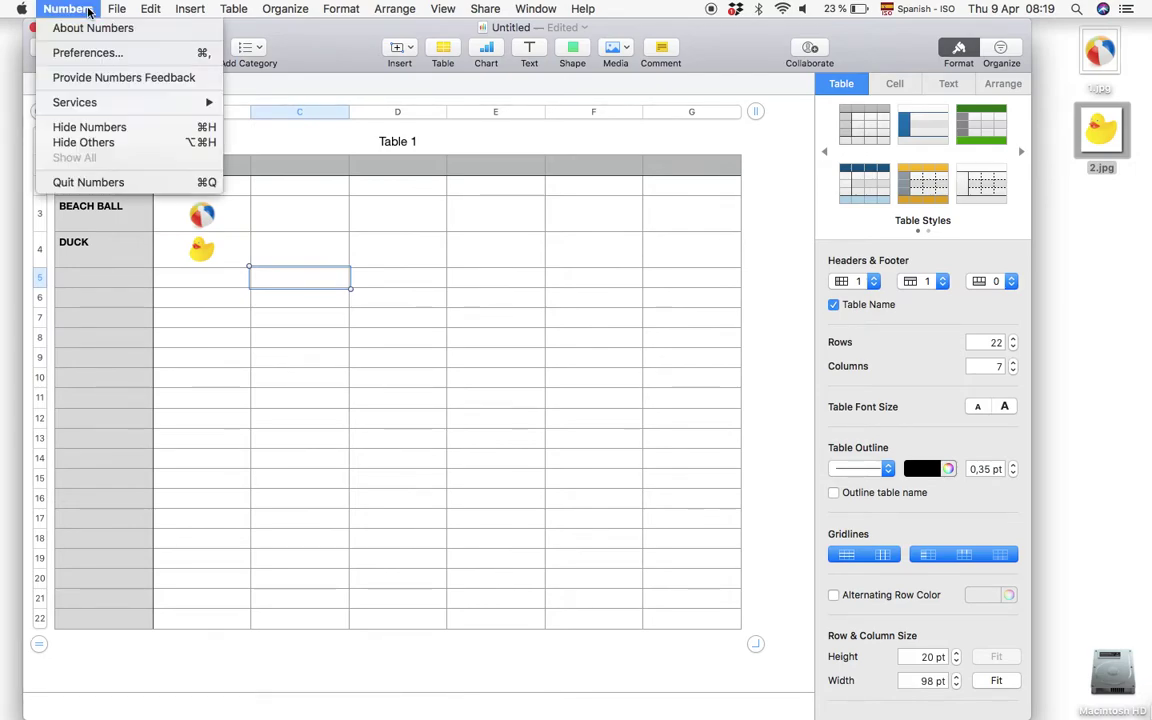
mouse_move(117, 9)
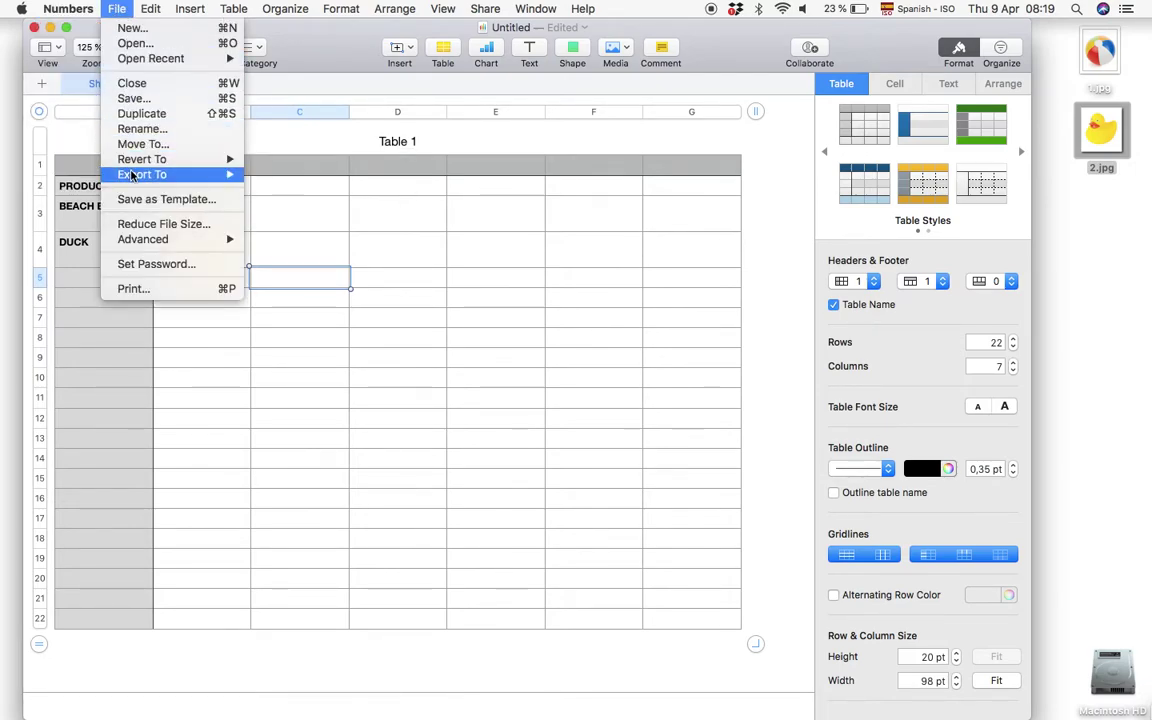
mouse_move(130, 176)
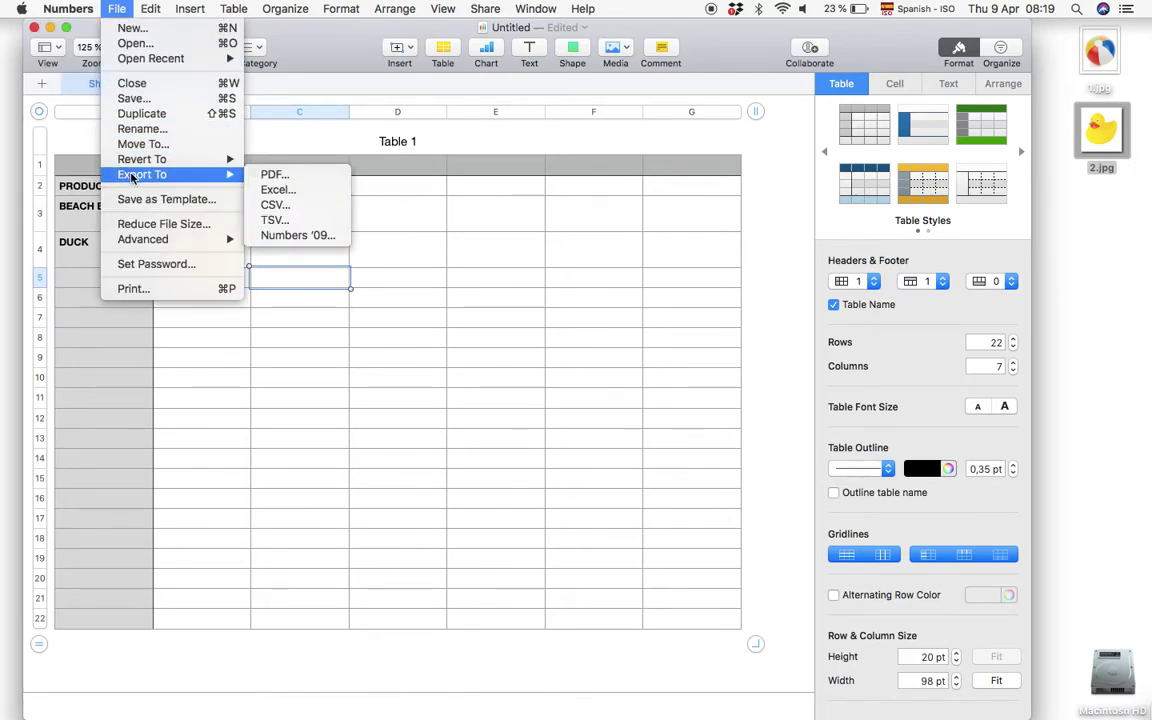
left_click(278, 192)
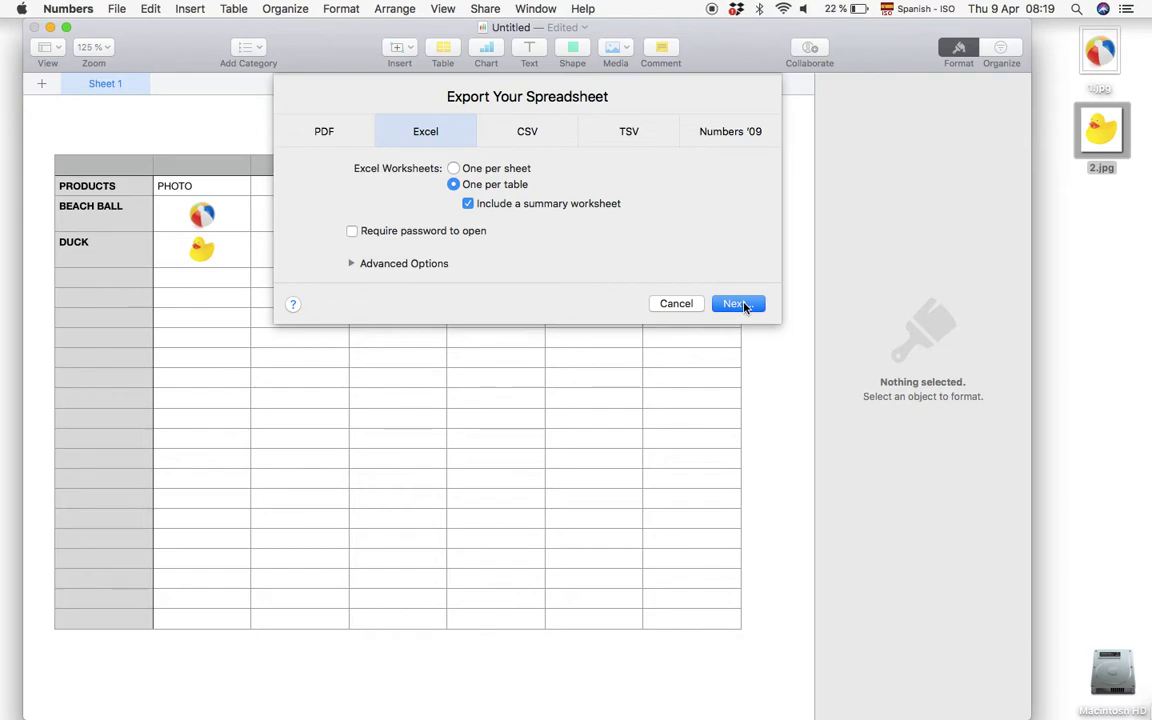
left_click(737, 304)
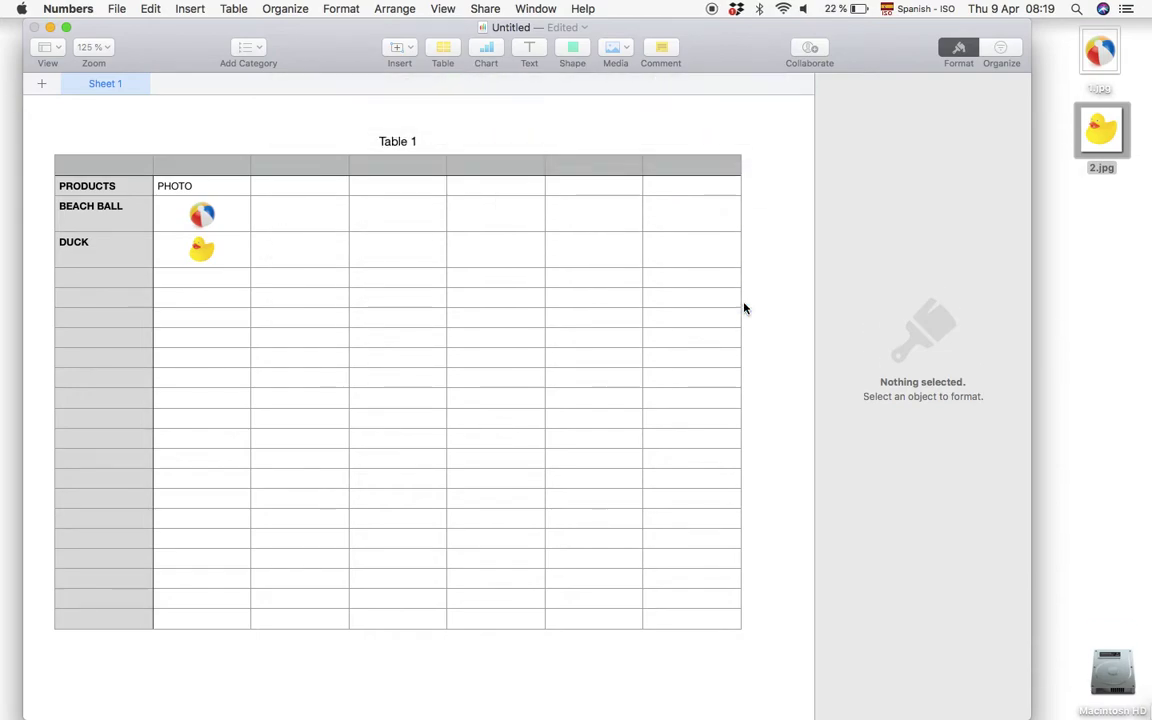
Save the export as 'document with photos' on the Desktop and accept the removed-image-fills warning.
type("document with photos")
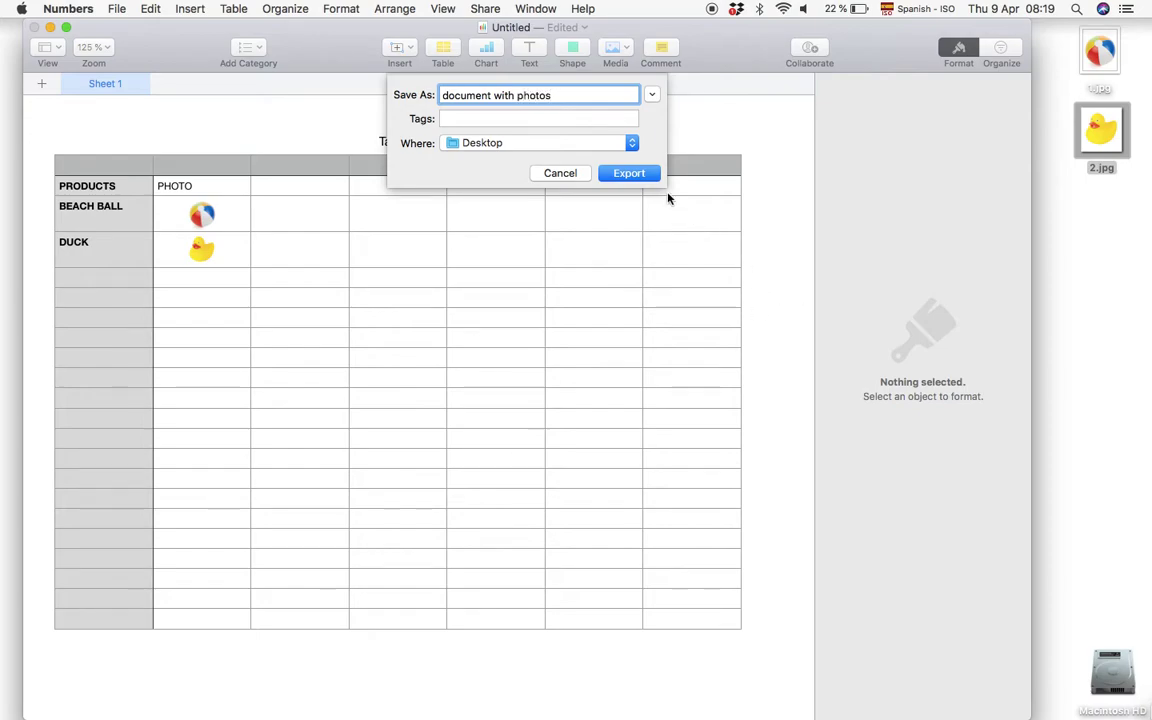
left_click(638, 174)
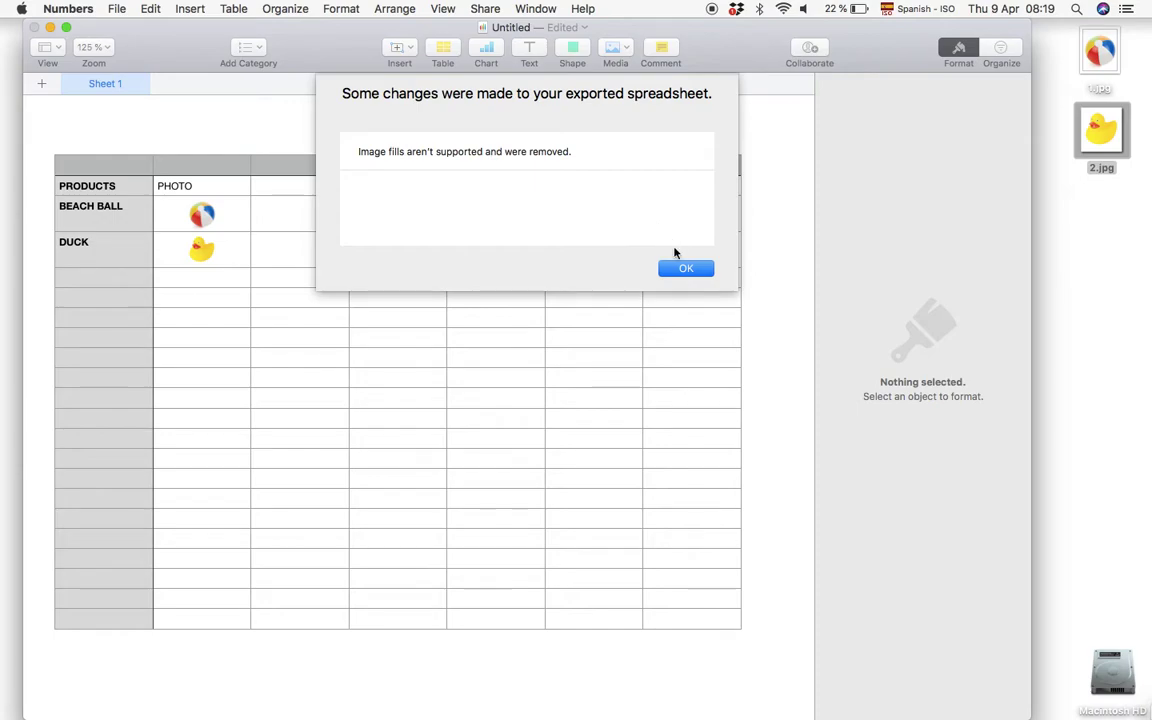
left_click(684, 268)
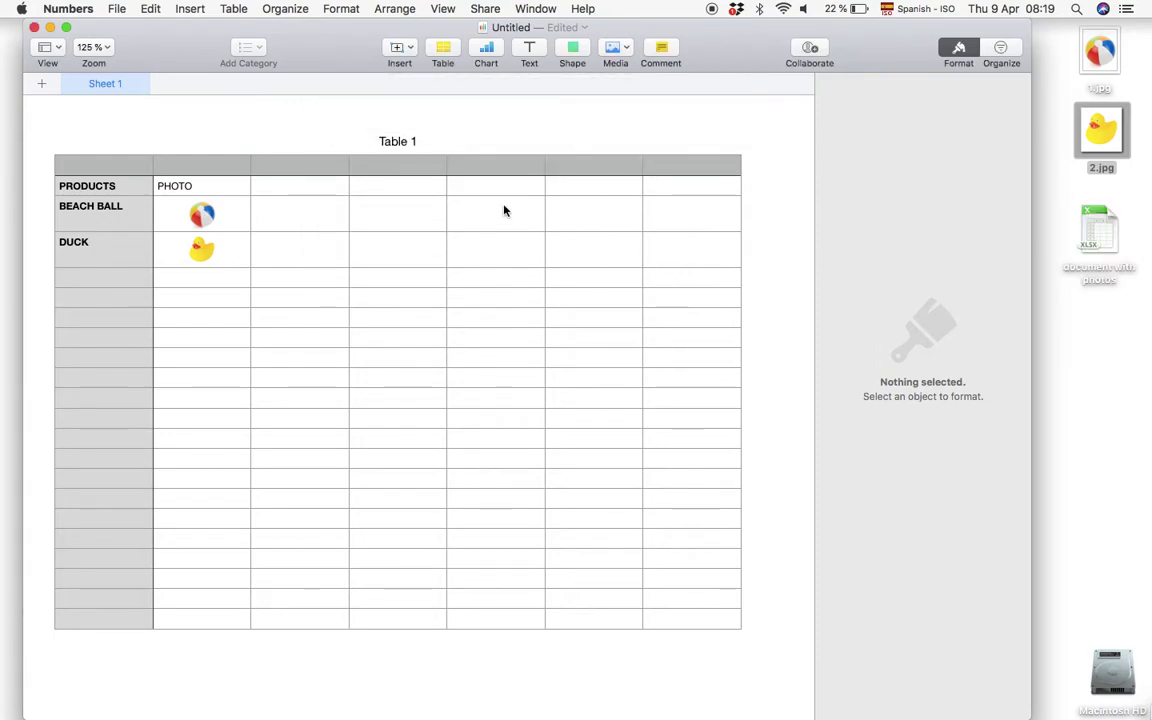
Discard the untitled spreadsheet and open document with photos.xlsx in Excel to inspect it.
left_click(36, 28)
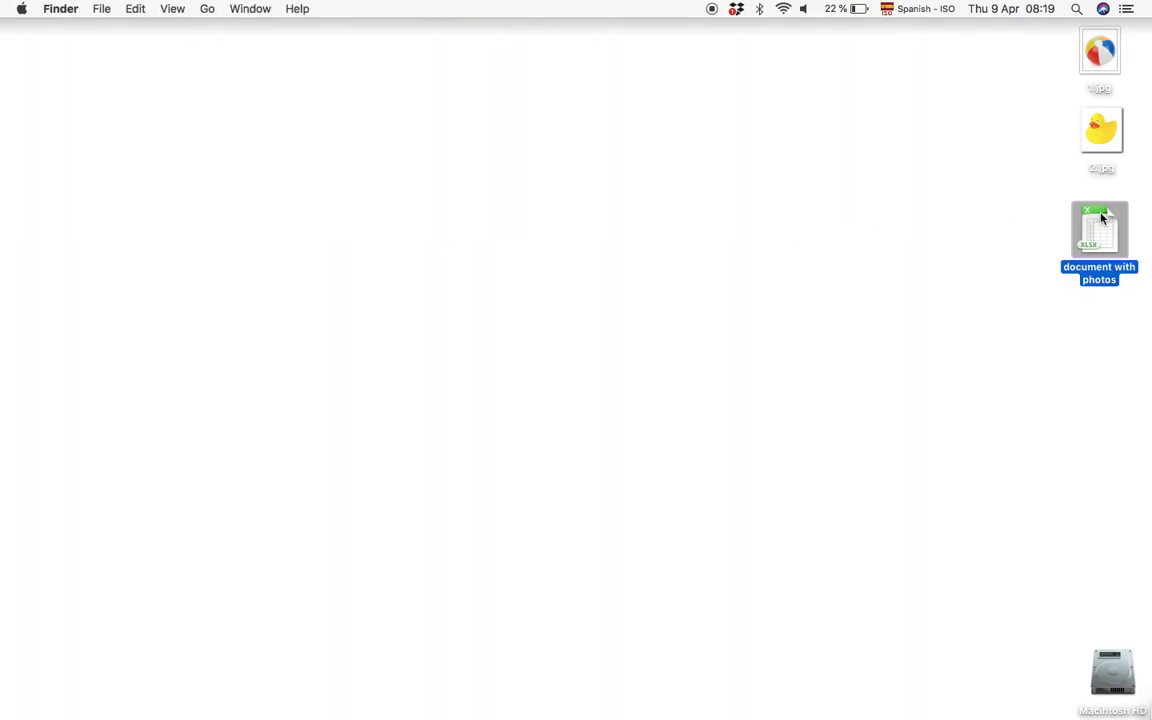
double_click(1100, 226)
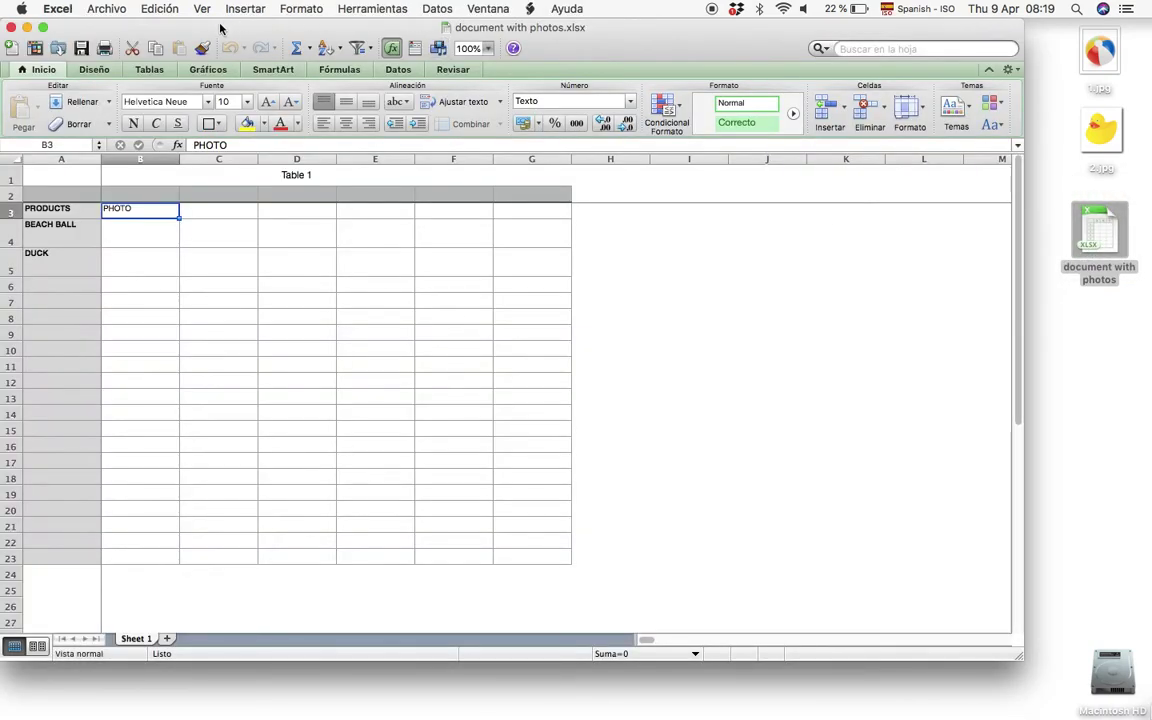
left_click_drag(203, 27, 331, 27)
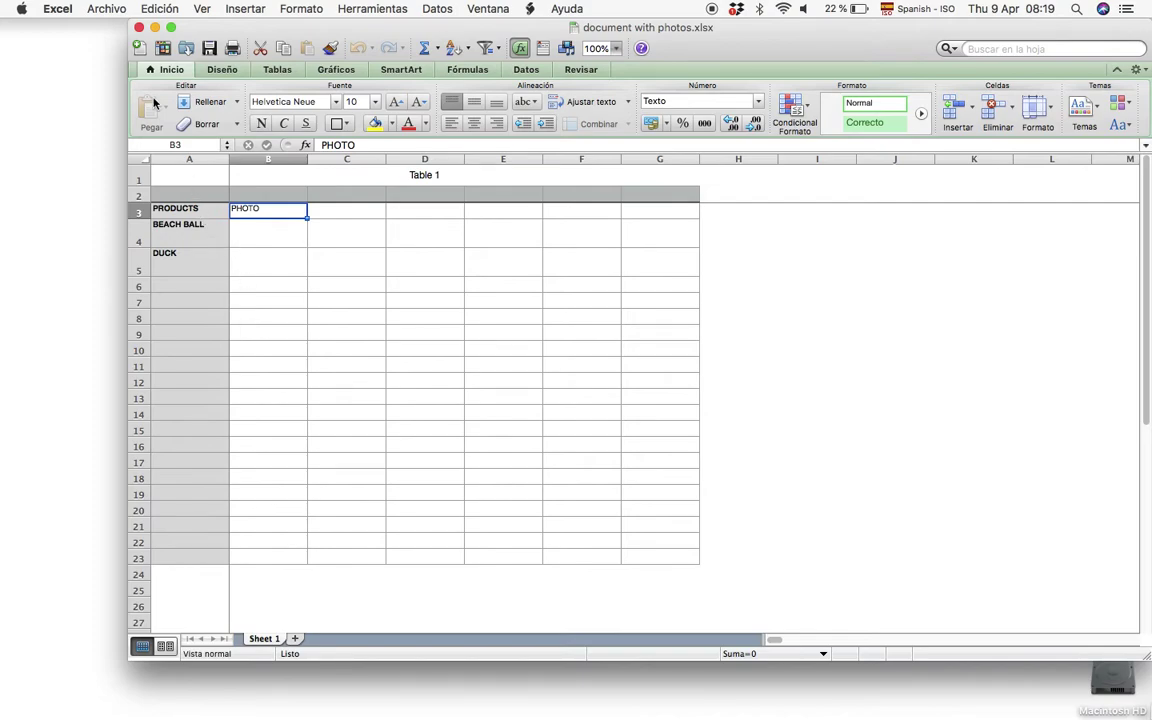
Close the workbook and move document with photos.xlsx from the desktop to the Trash.
left_click(140, 28)
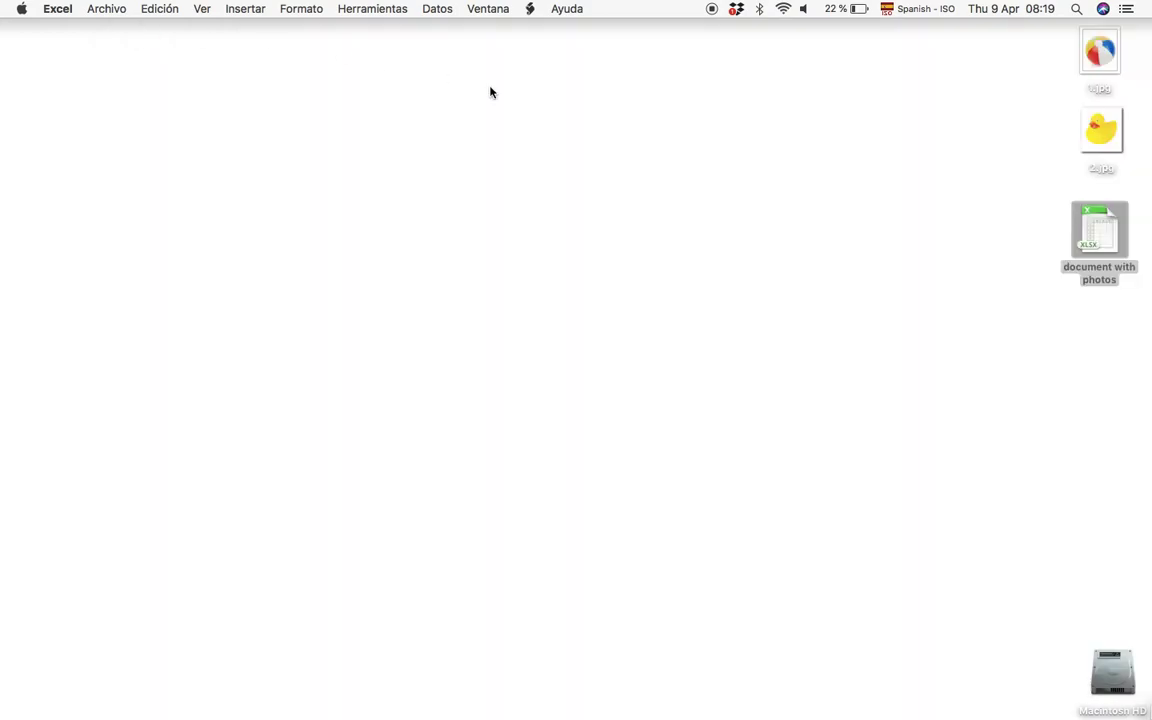
left_click_drag(1099, 232, 924, 683)
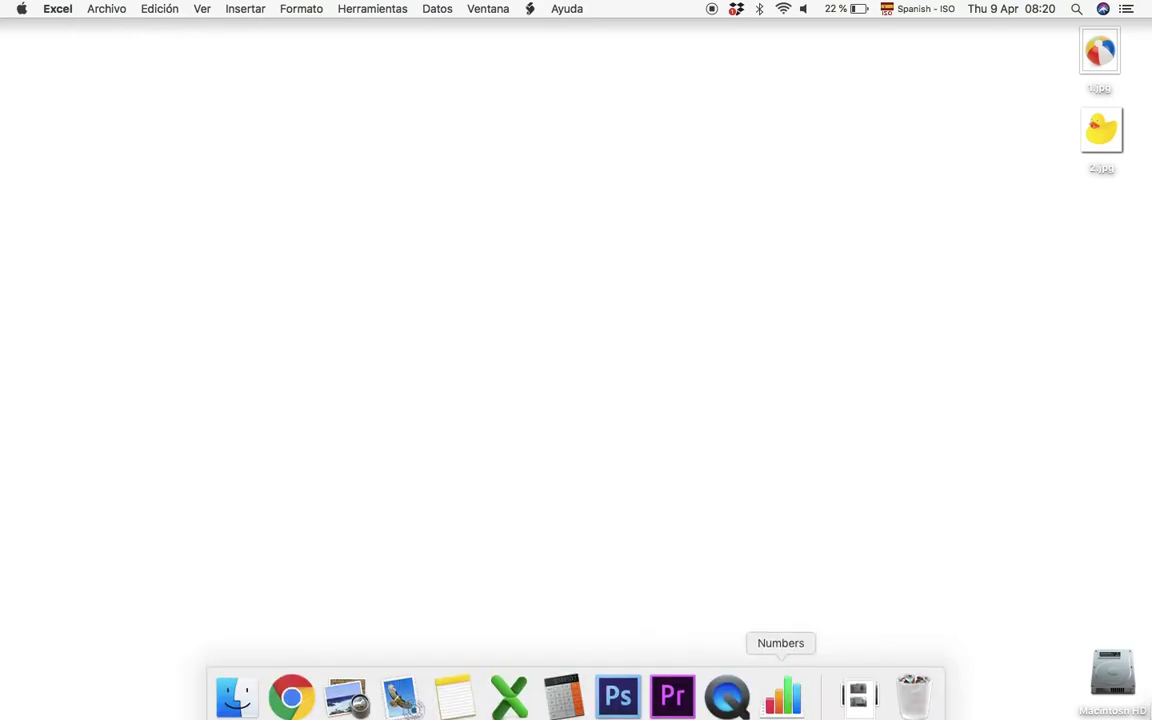
Return to Numbers and create another blank spreadsheet from the Blank template.
left_click(763, 706)
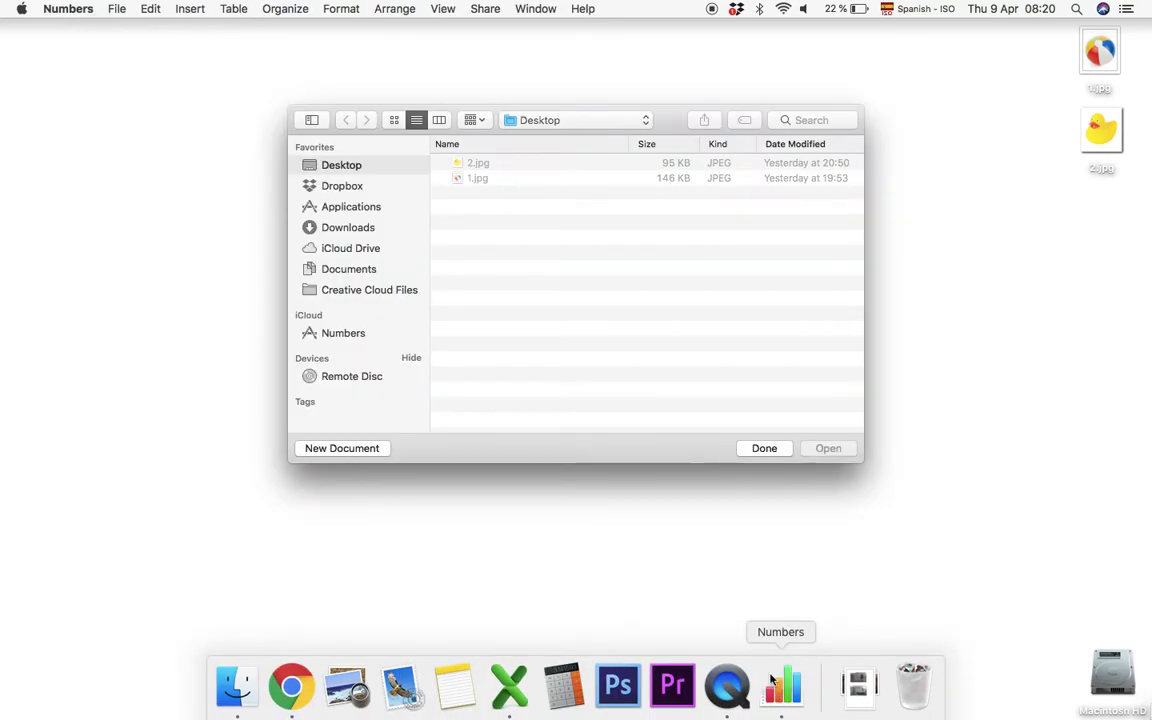
left_click(372, 448)
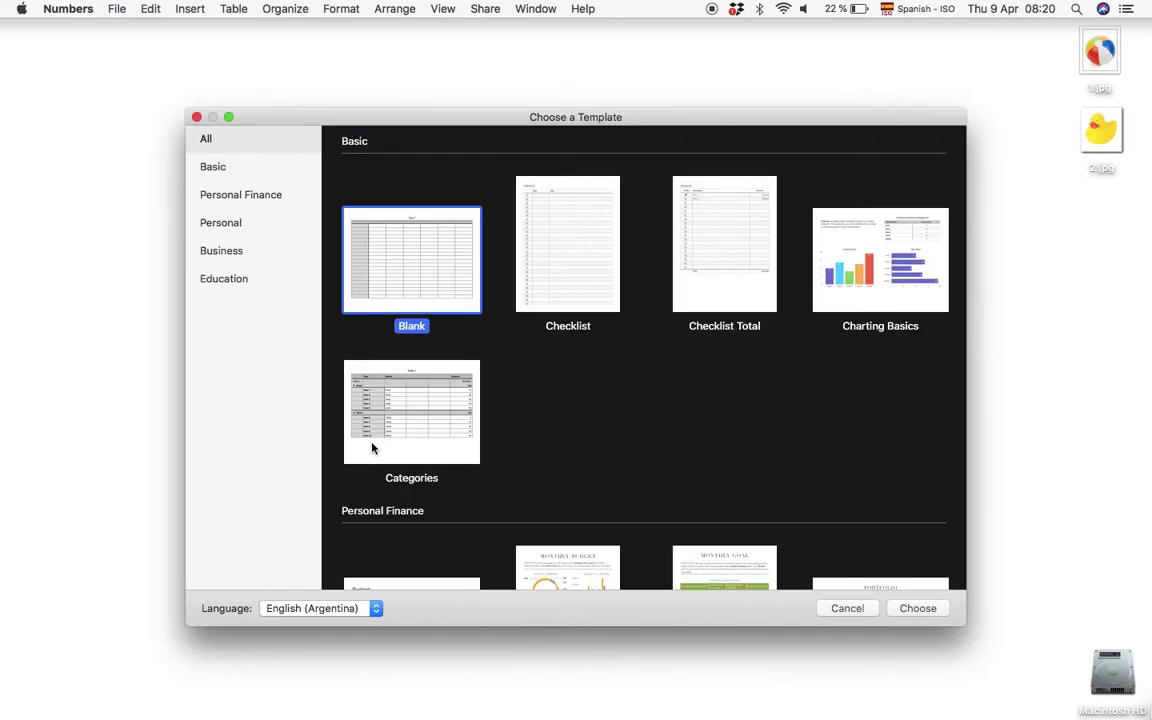
double_click(405, 284)
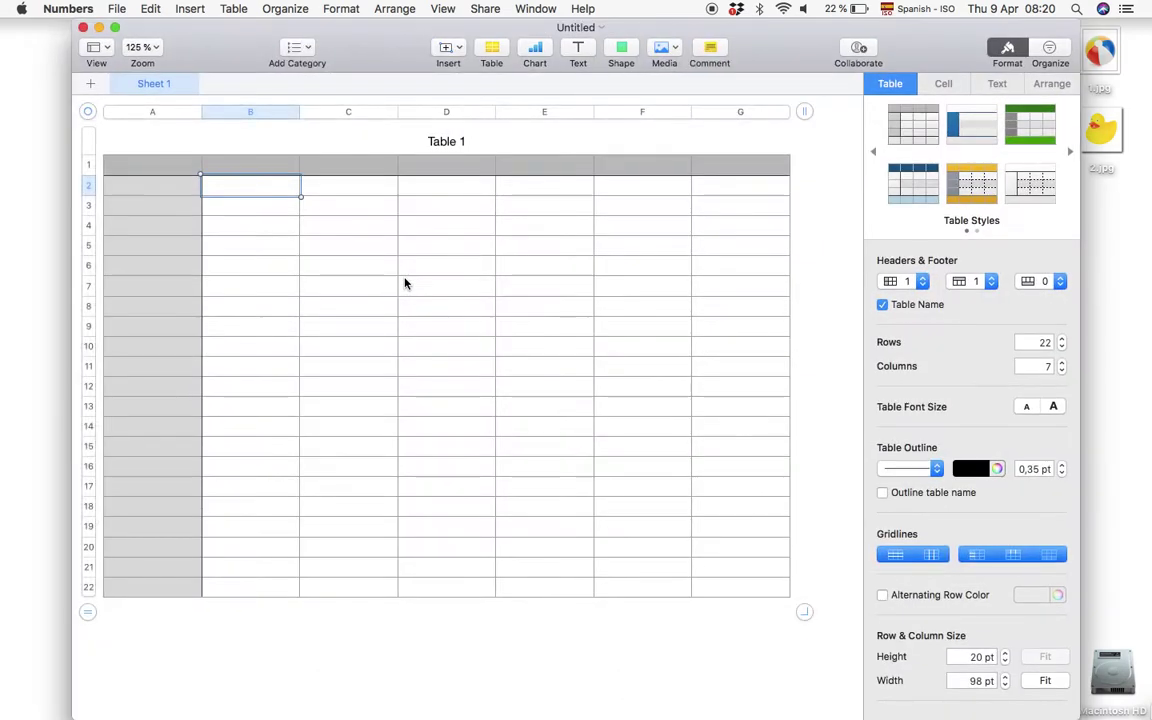
Type PRODUCTS and PHOTO in A2 and B2, with BEACH BALL in A3 and DUCK in A4.
left_click(152, 189)
type("PRO")
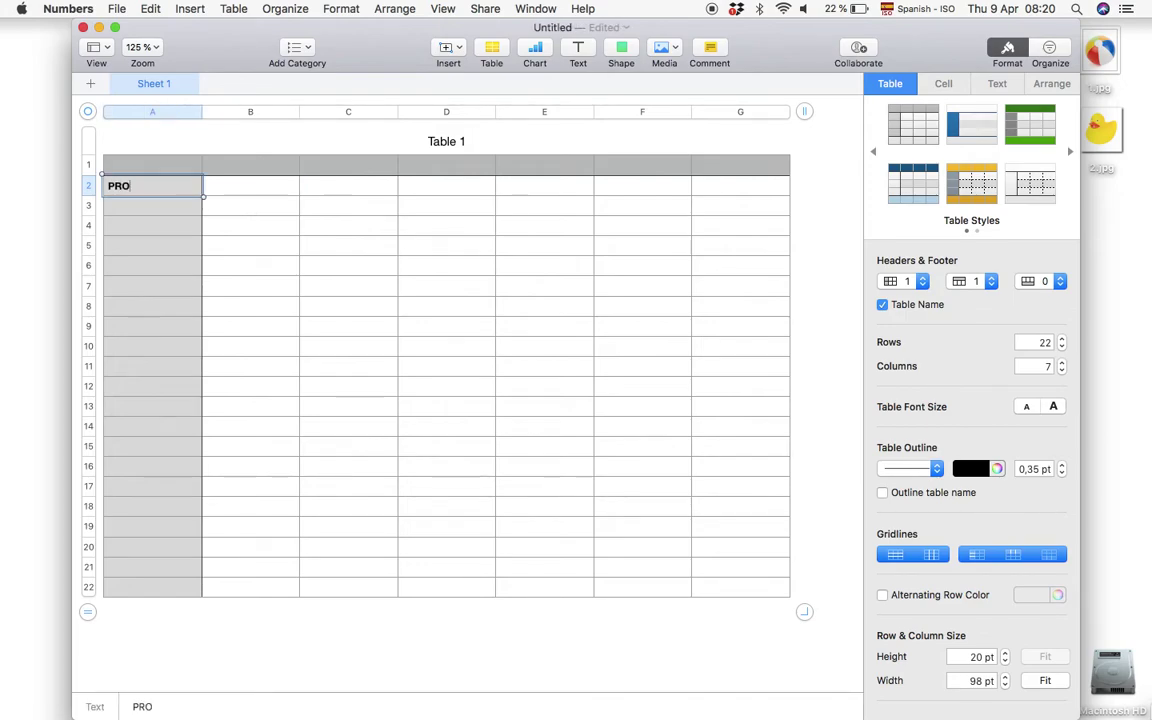
type("DUCTS")
key("Tab")
type("PHO")
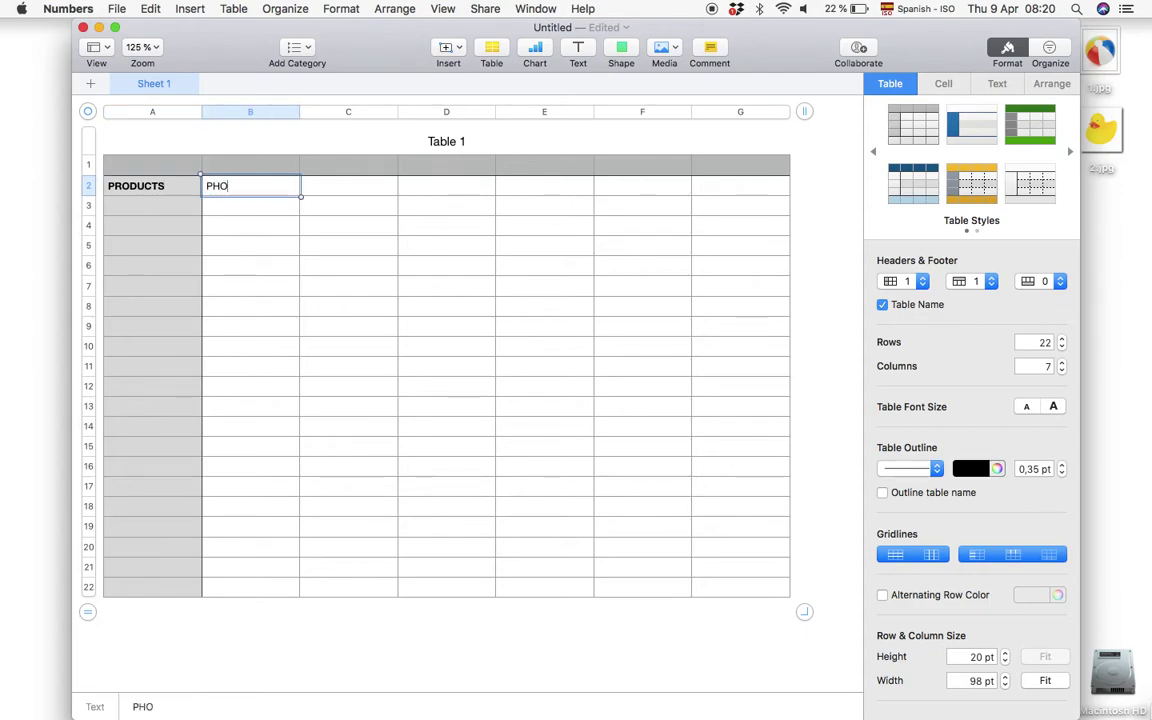
type("TO")
left_click(139, 210)
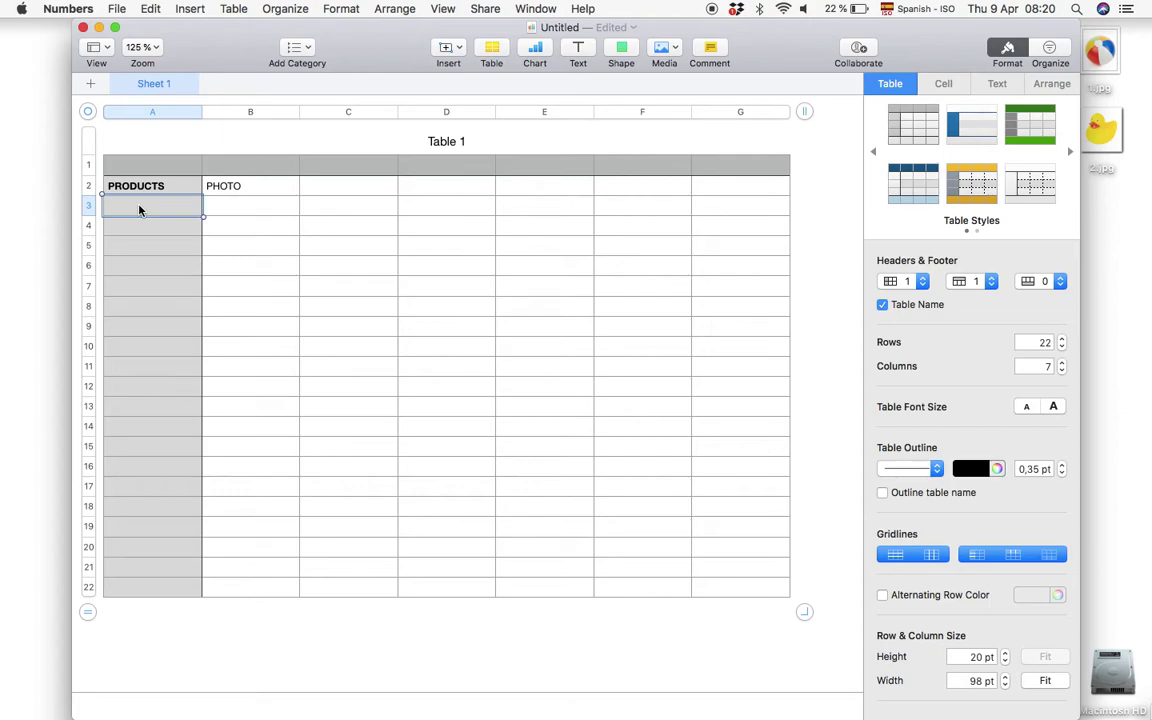
type("BEACH B")
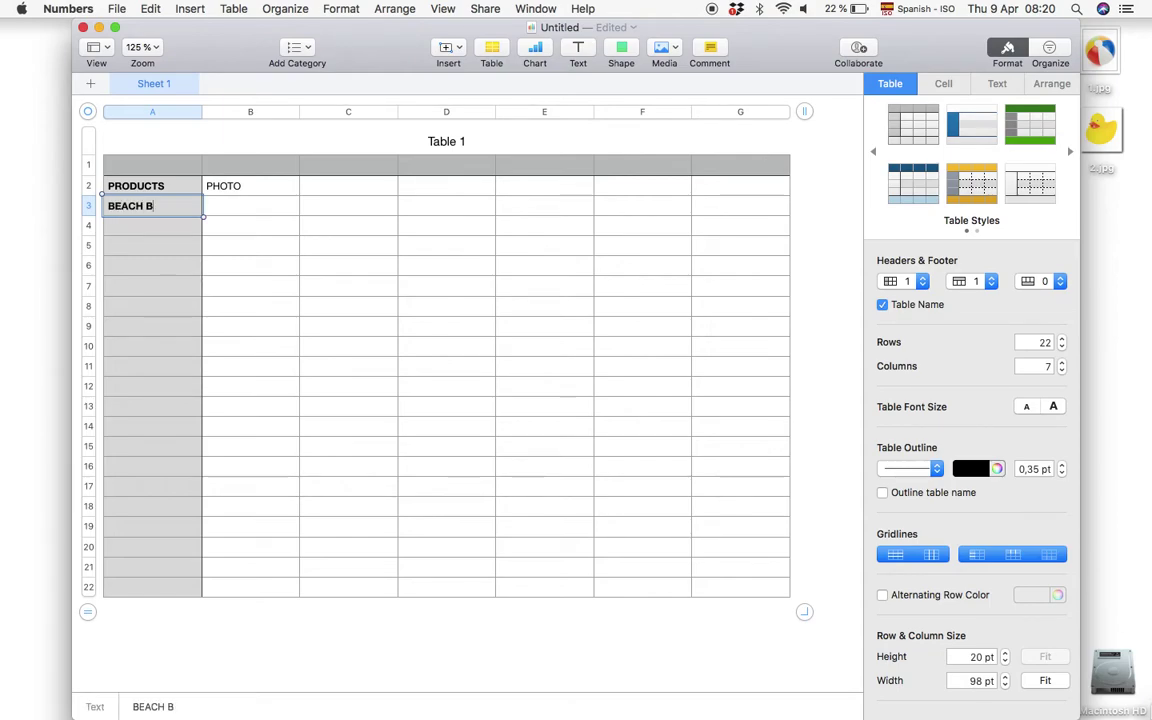
type("ALL")
left_click(130, 229)
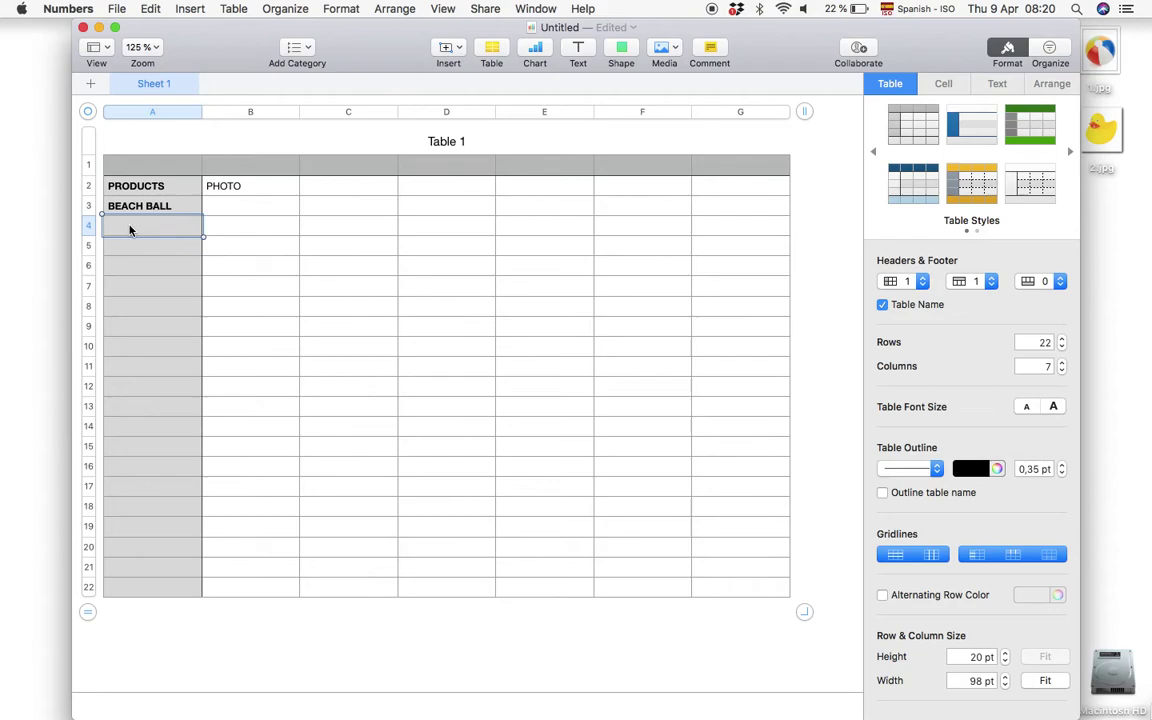
type("DUCK")
left_click(257, 284)
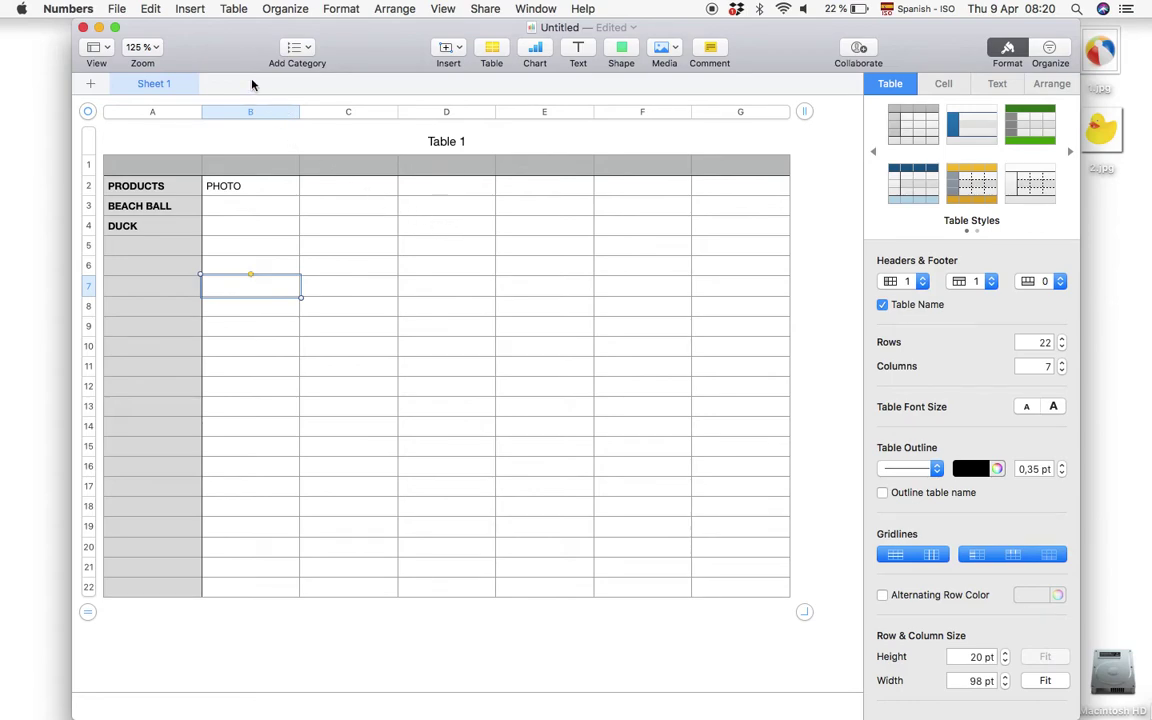
Insert the beach ball photo 1.jpg from the Desktop using Insert > Choose.
left_click(190, 10)
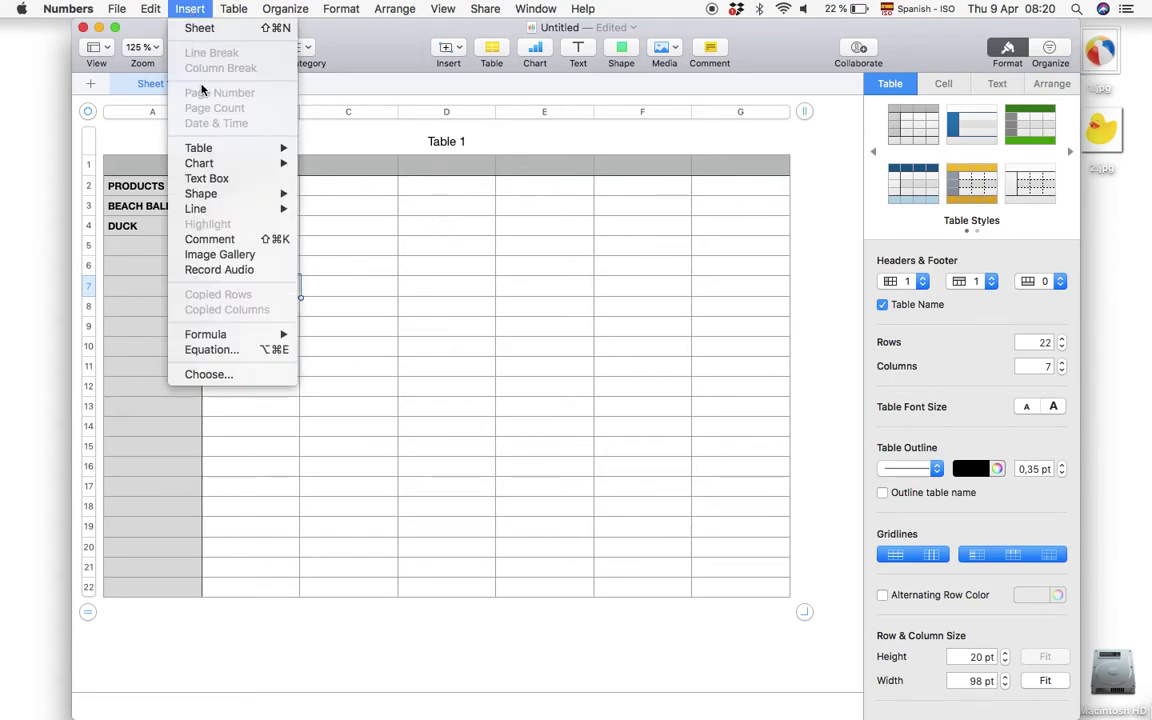
mouse_move(209, 149)
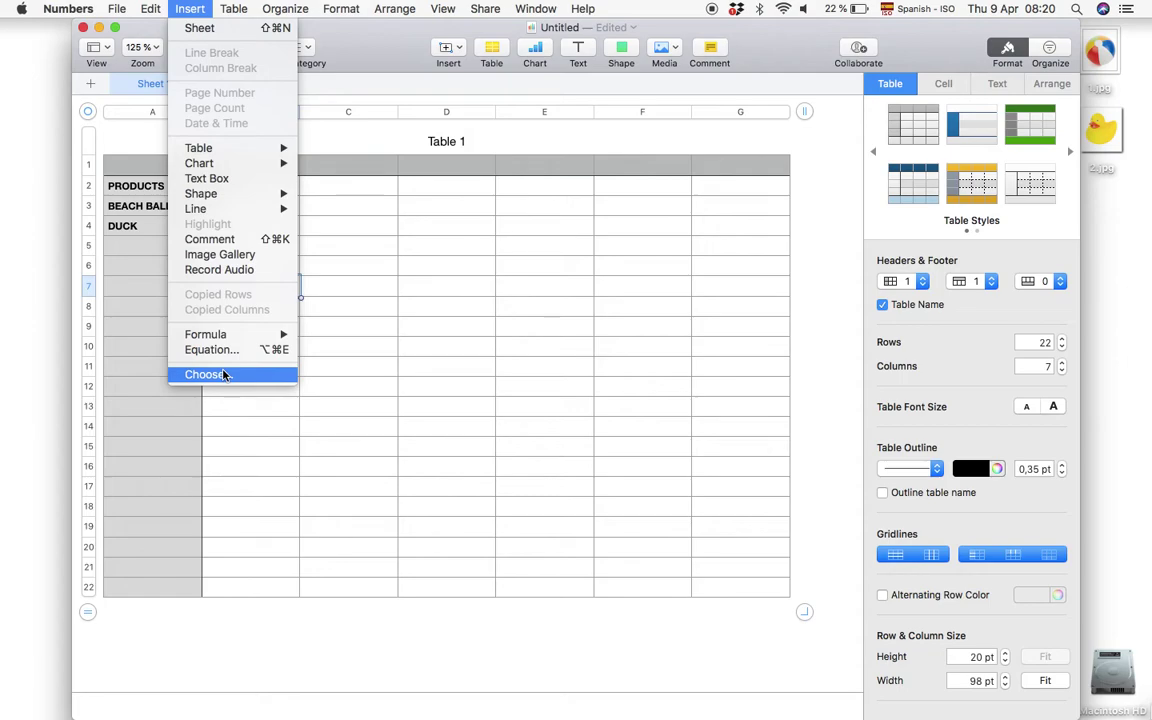
left_click(224, 374)
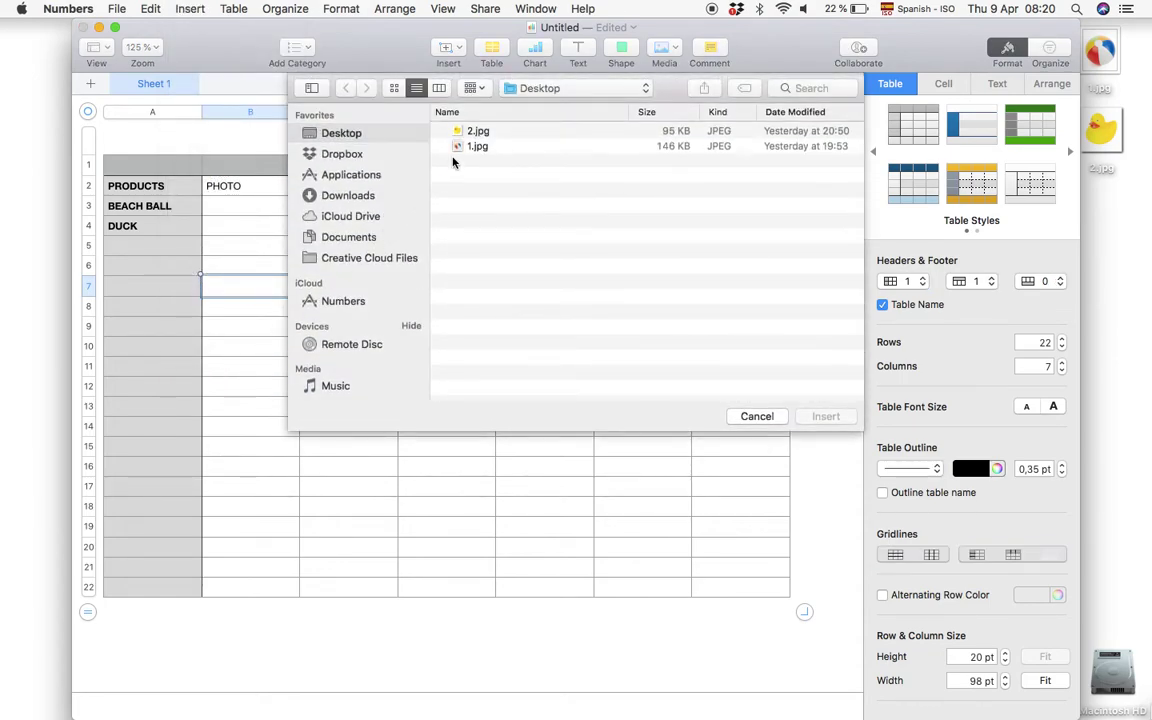
left_click(466, 147)
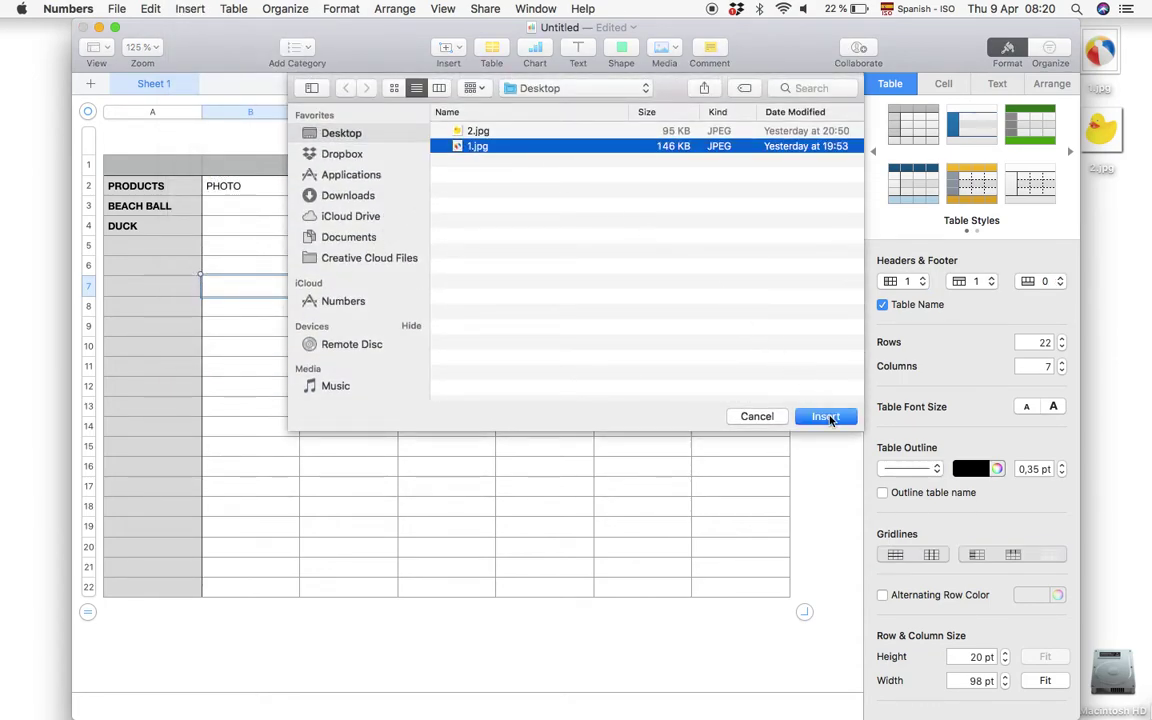
left_click(826, 417)
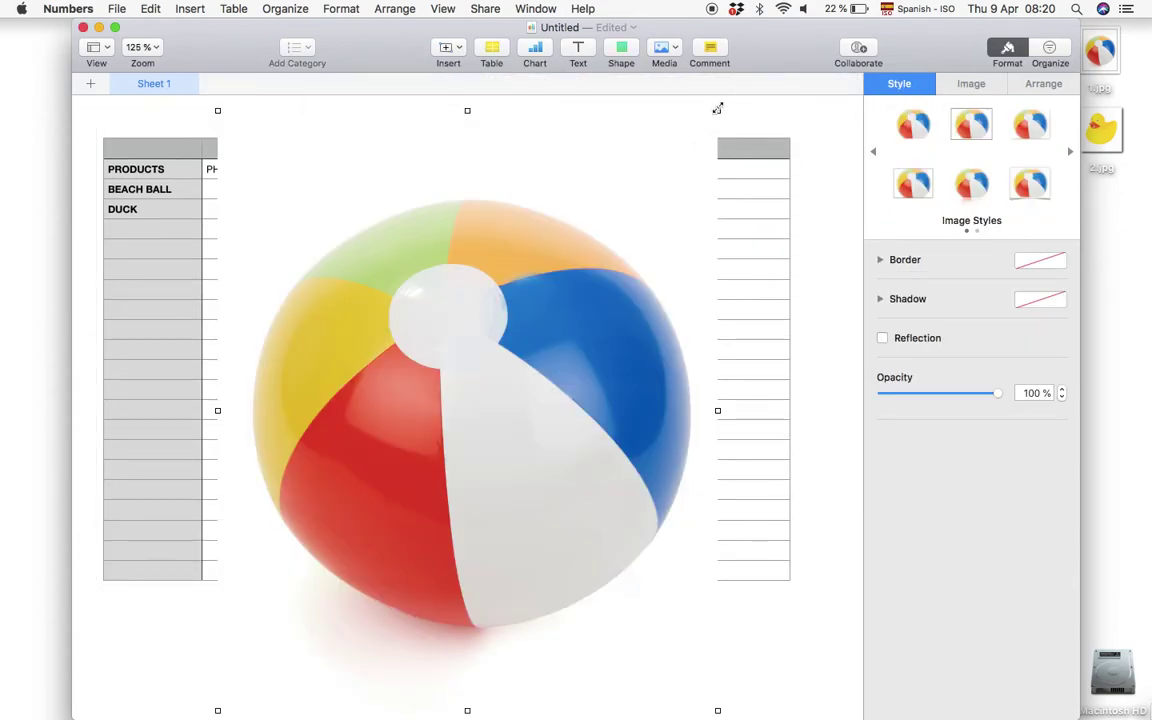
Shrink the beach ball photo into column B and raise the BEACH BALL row to 38 pt.
left_click_drag(717, 108, 230, 204)
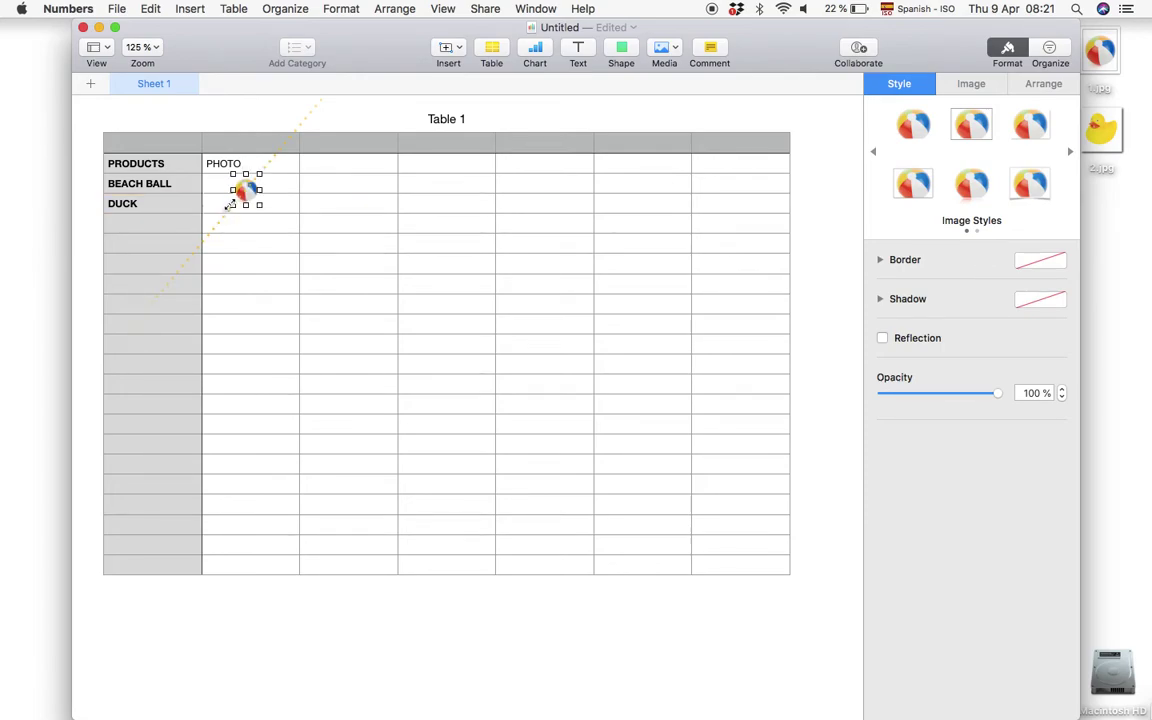
left_click(97, 188)
left_click_drag(118, 190, 88, 212)
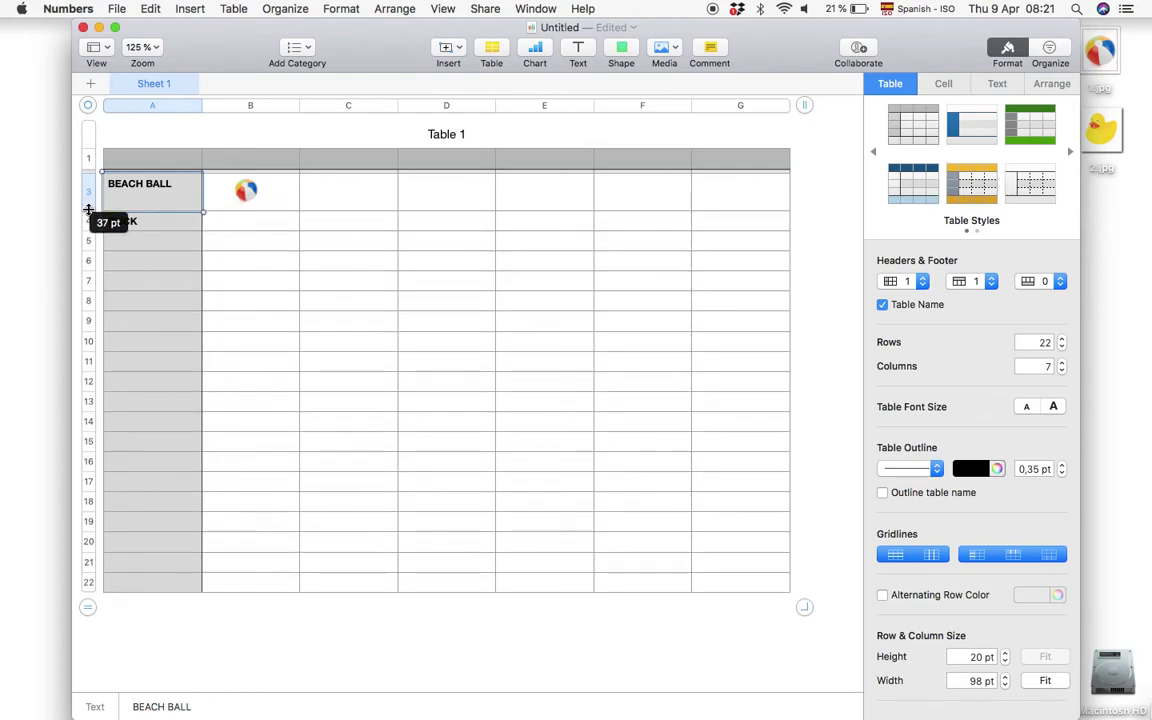
left_click_drag(88, 210, 88, 211)
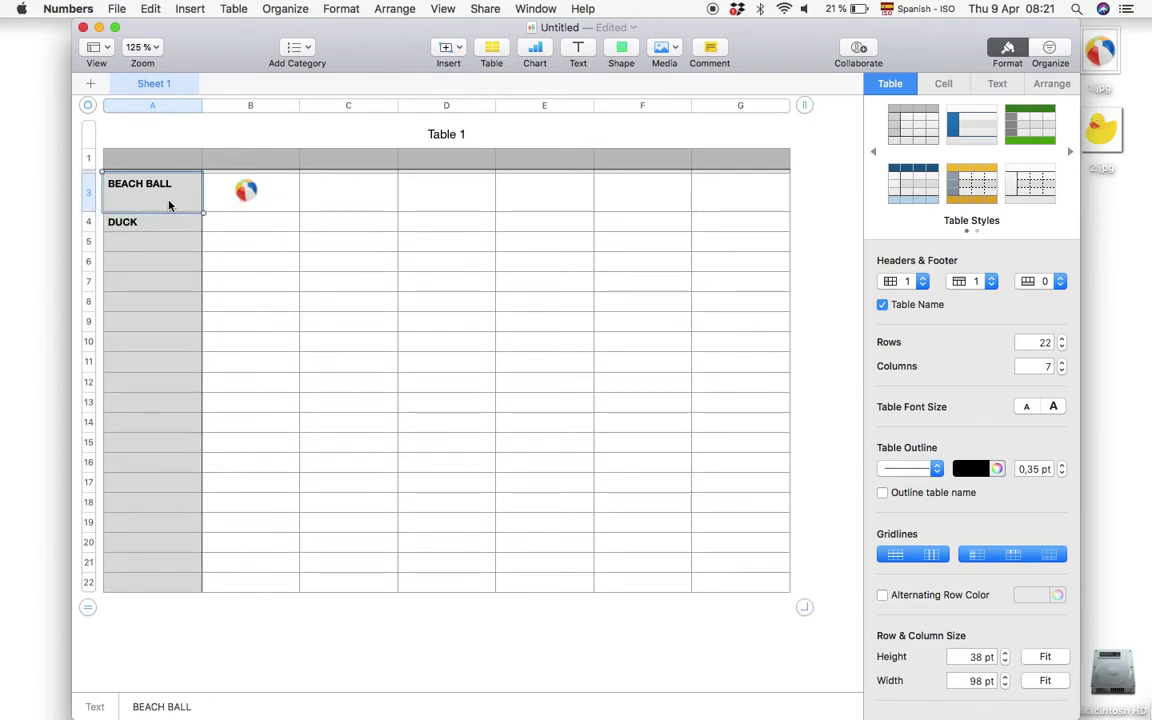
left_click(222, 222)
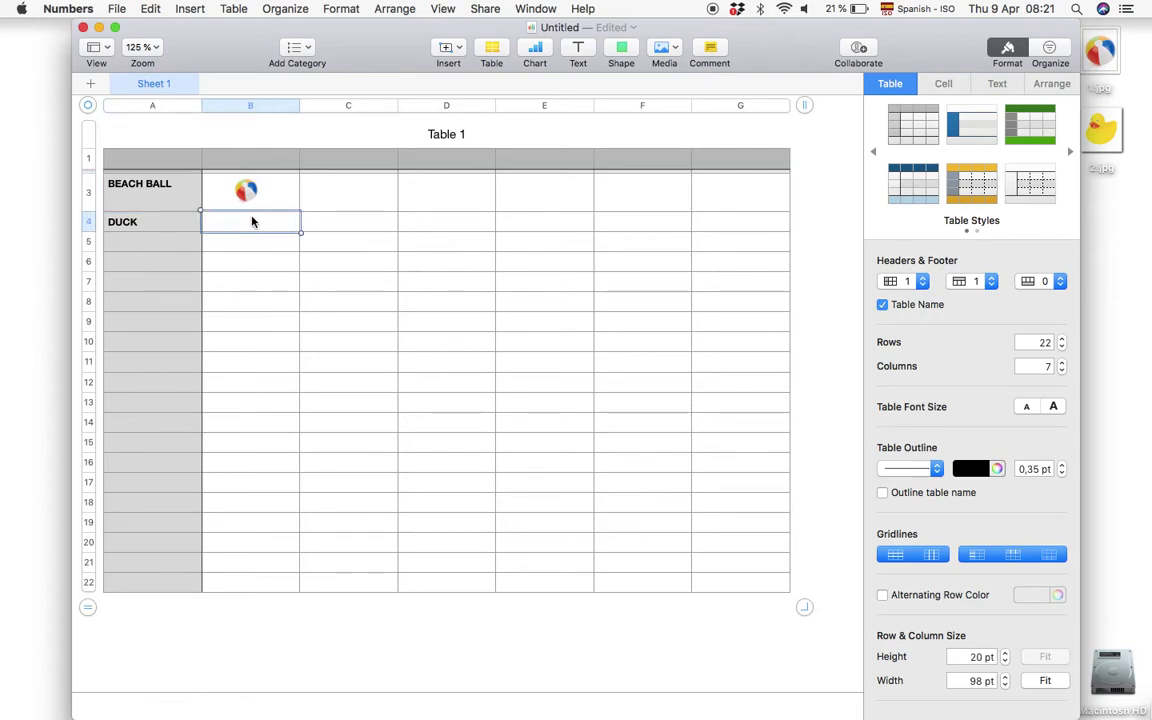
Insert the image file 2.jpg from the Desktop folder.
left_click(189, 9)
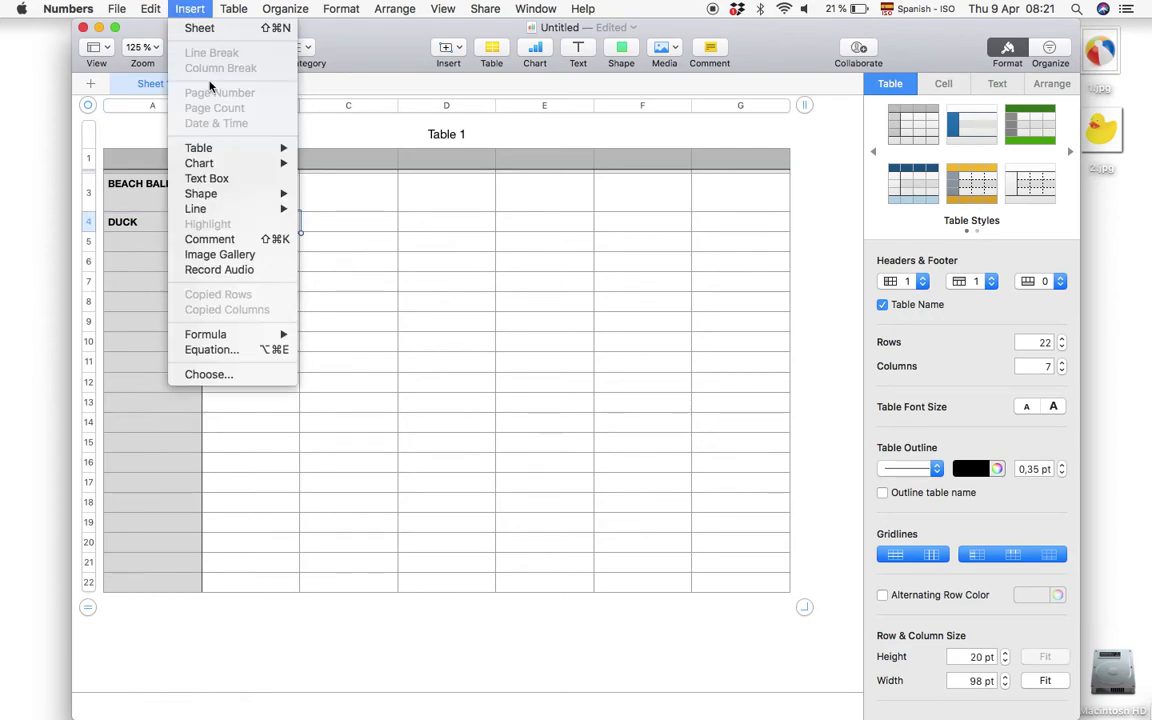
left_click(215, 375)
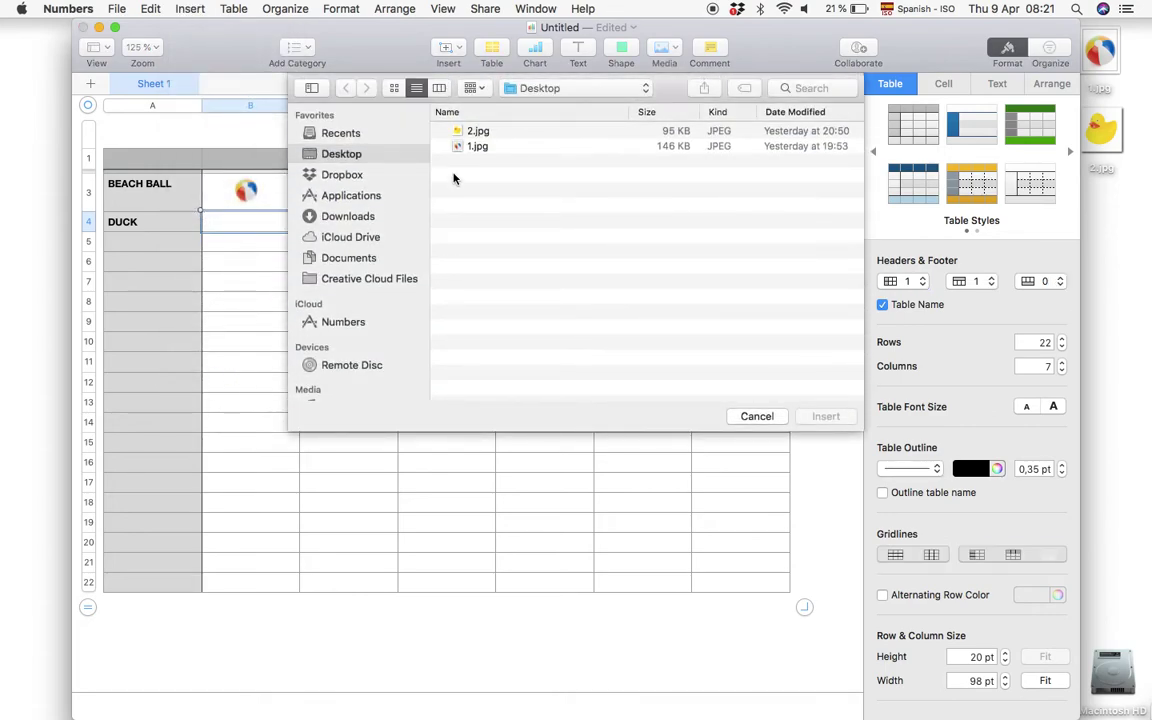
double_click(475, 134)
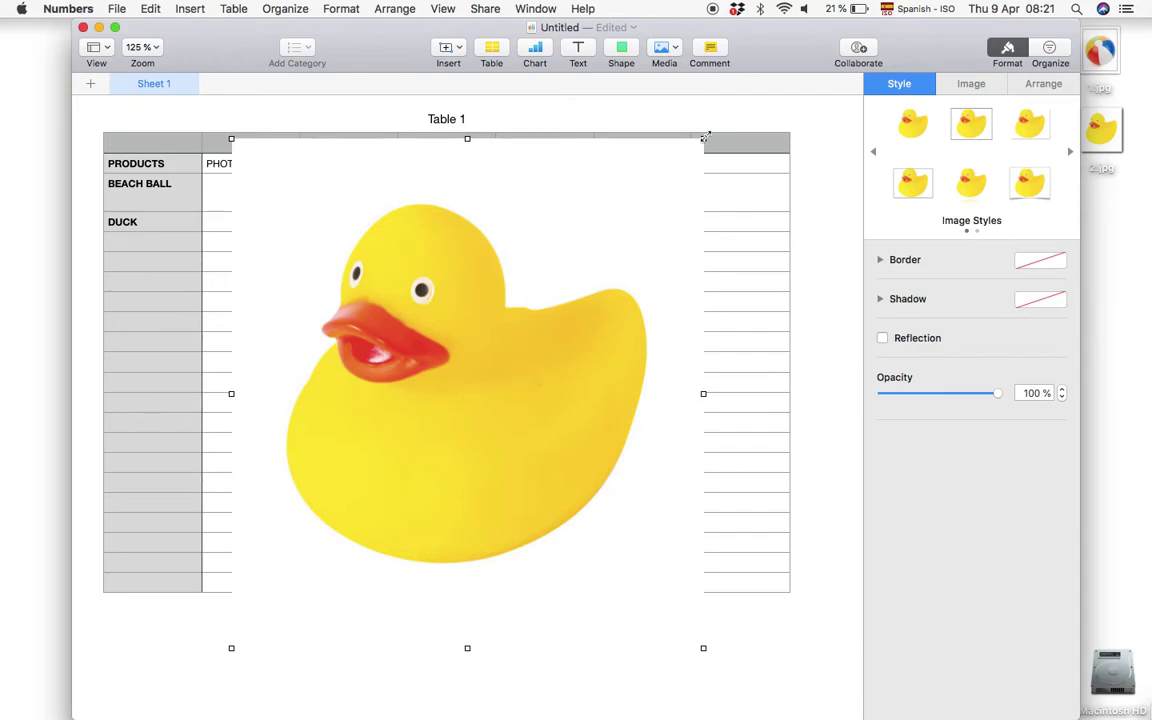
Shrink the duck photo into cell B4 and make the DUCK row taller to fit it.
left_click_drag(705, 136, 247, 243)
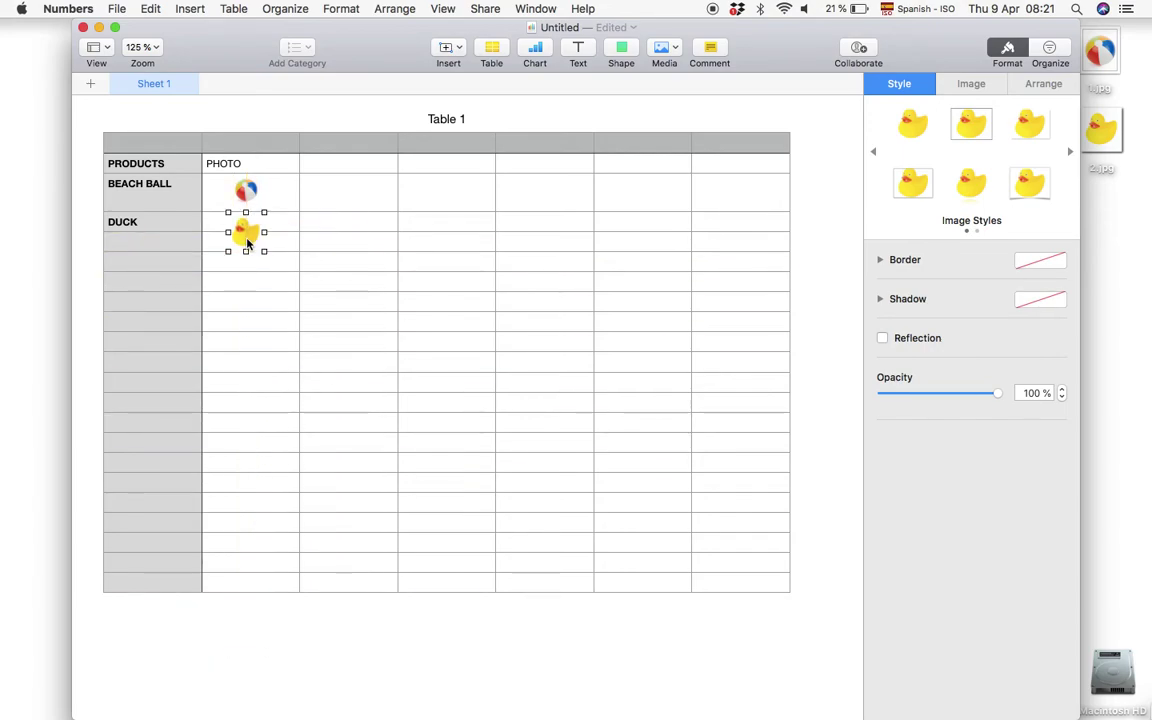
left_click(97, 231)
left_click(118, 226)
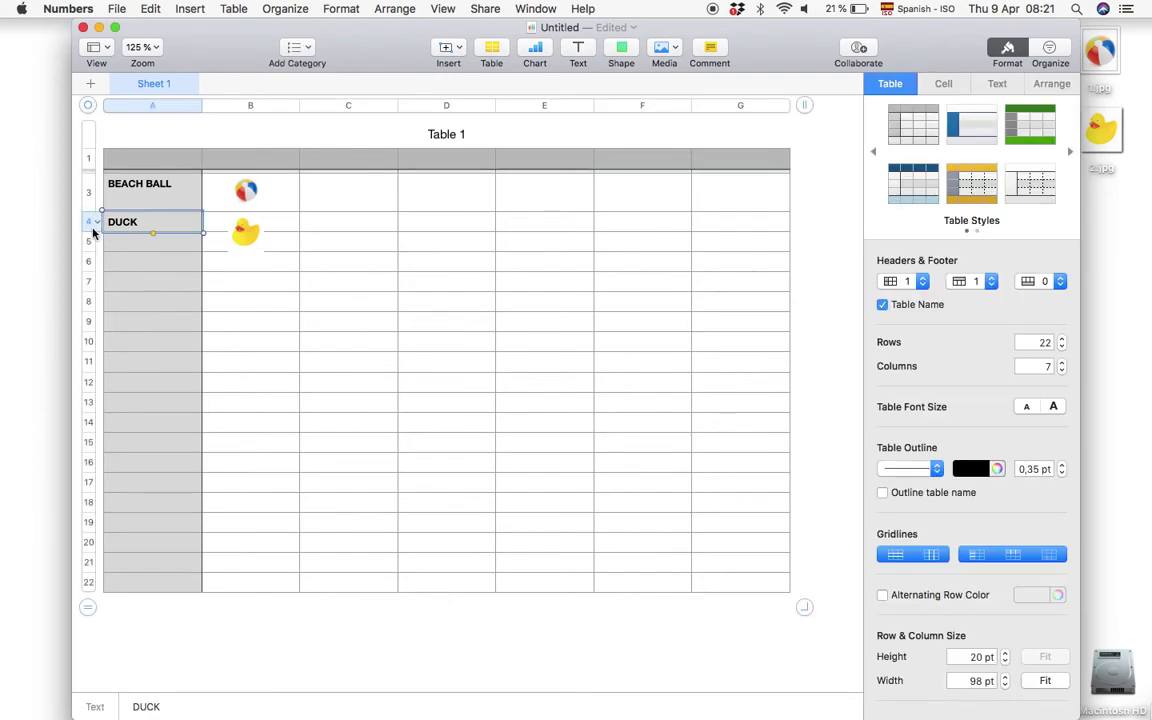
left_click_drag(88, 232, 88, 258)
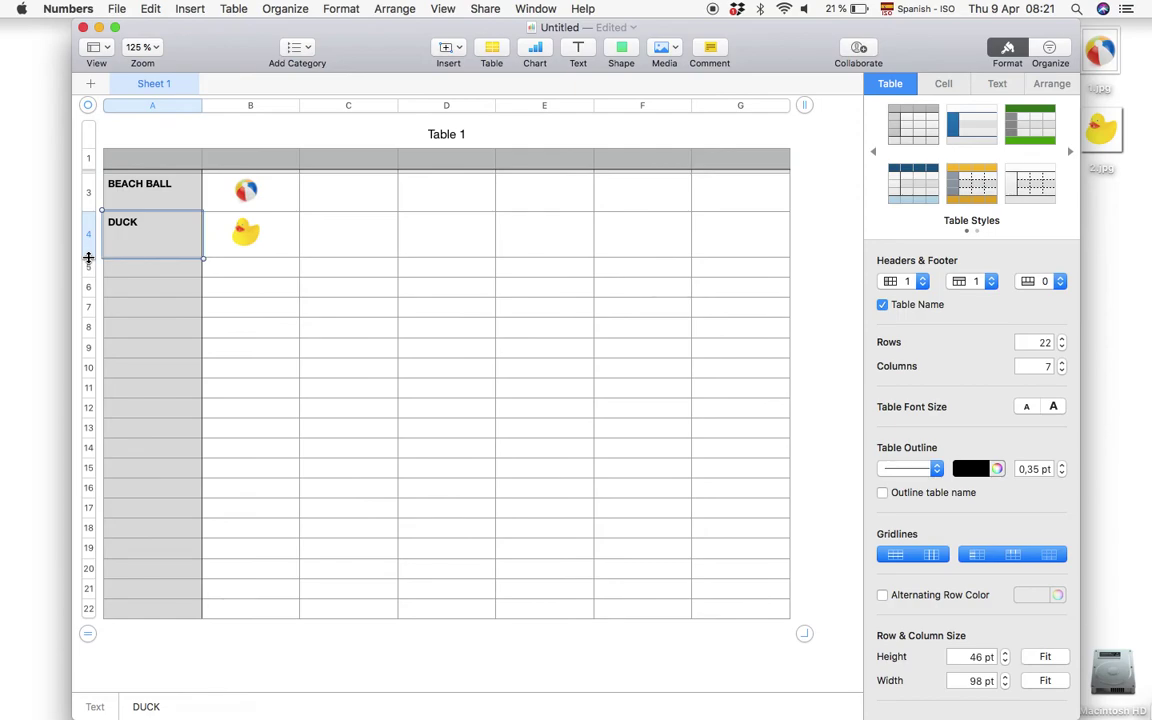
Raise the BEACH BALL row height to 46 pt.
left_click(85, 190)
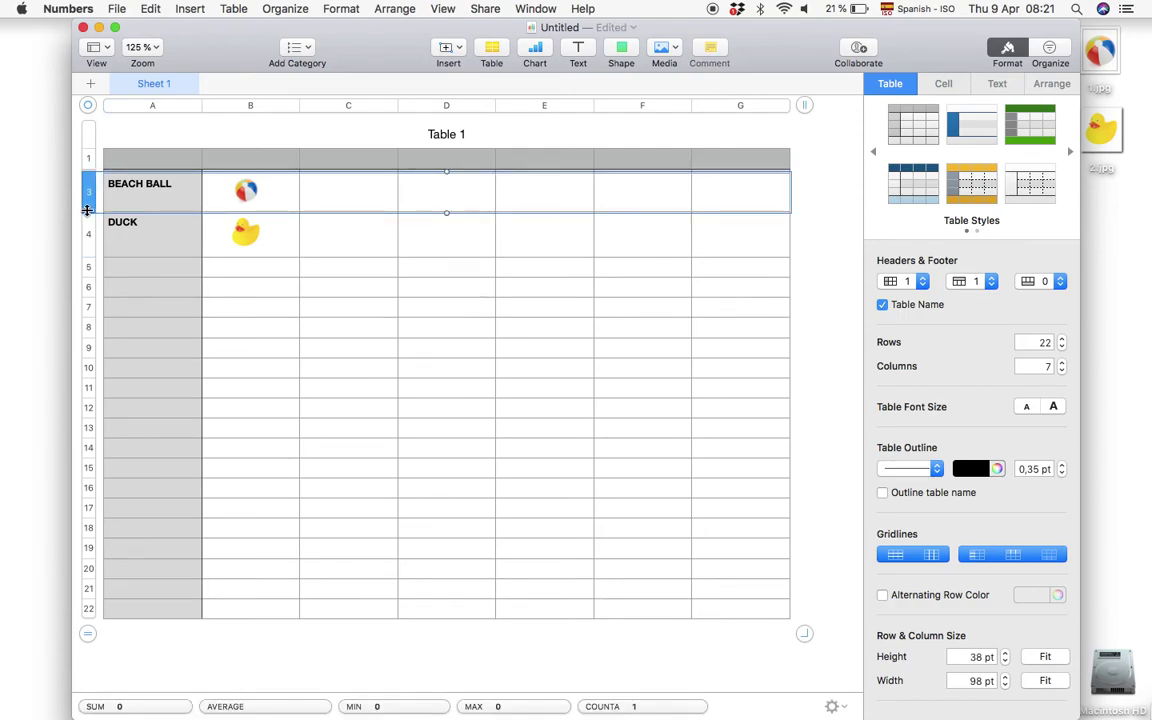
left_click_drag(87, 210, 87, 219)
left_click(241, 305)
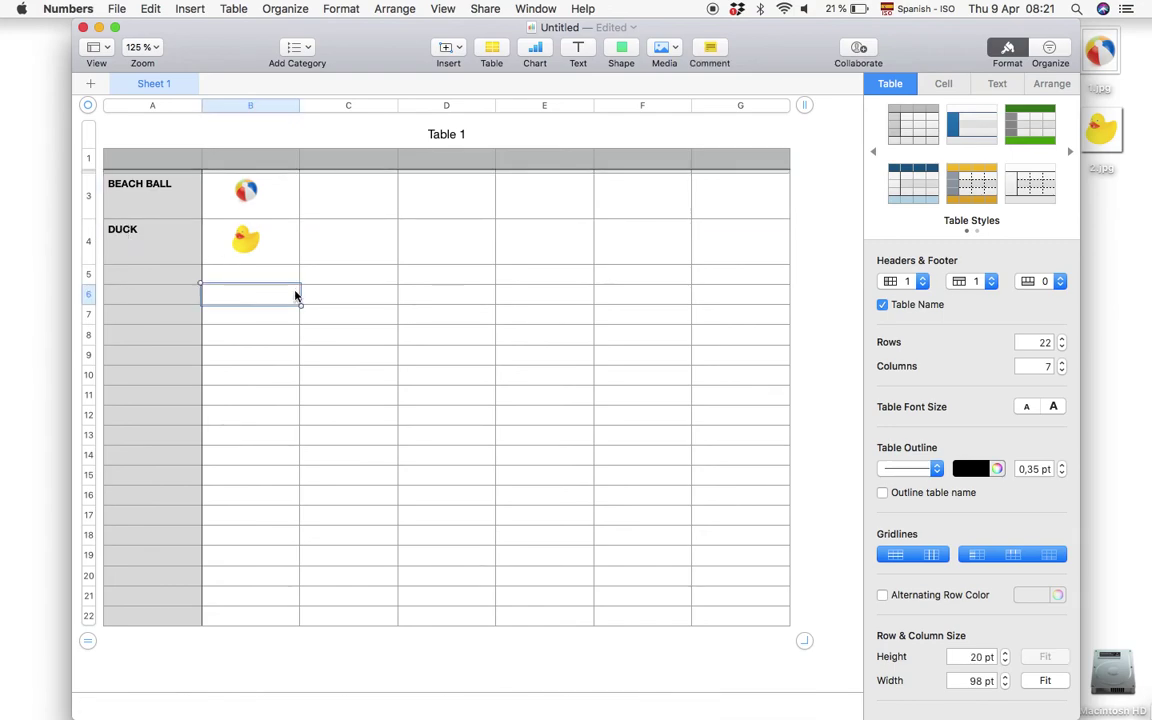
scroll(308, 302, "up", 3)
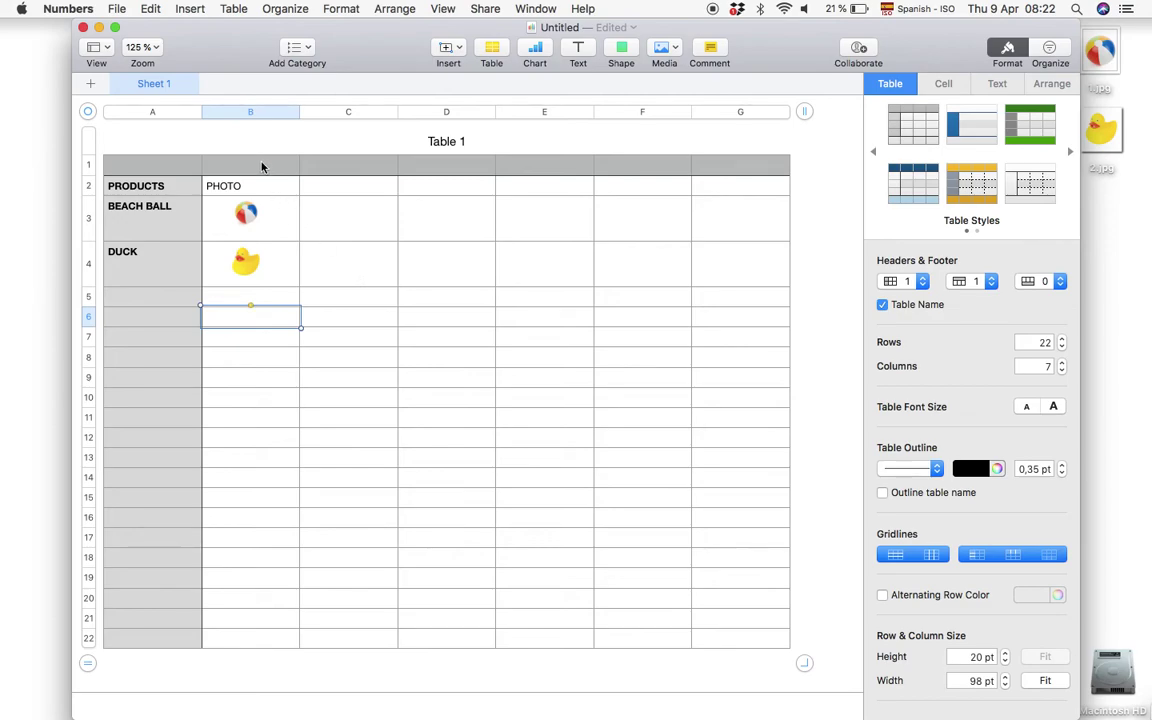
Export to Excel as 'document with photos' on the Desktop, then close the untitled document without saving.
left_click(117, 9)
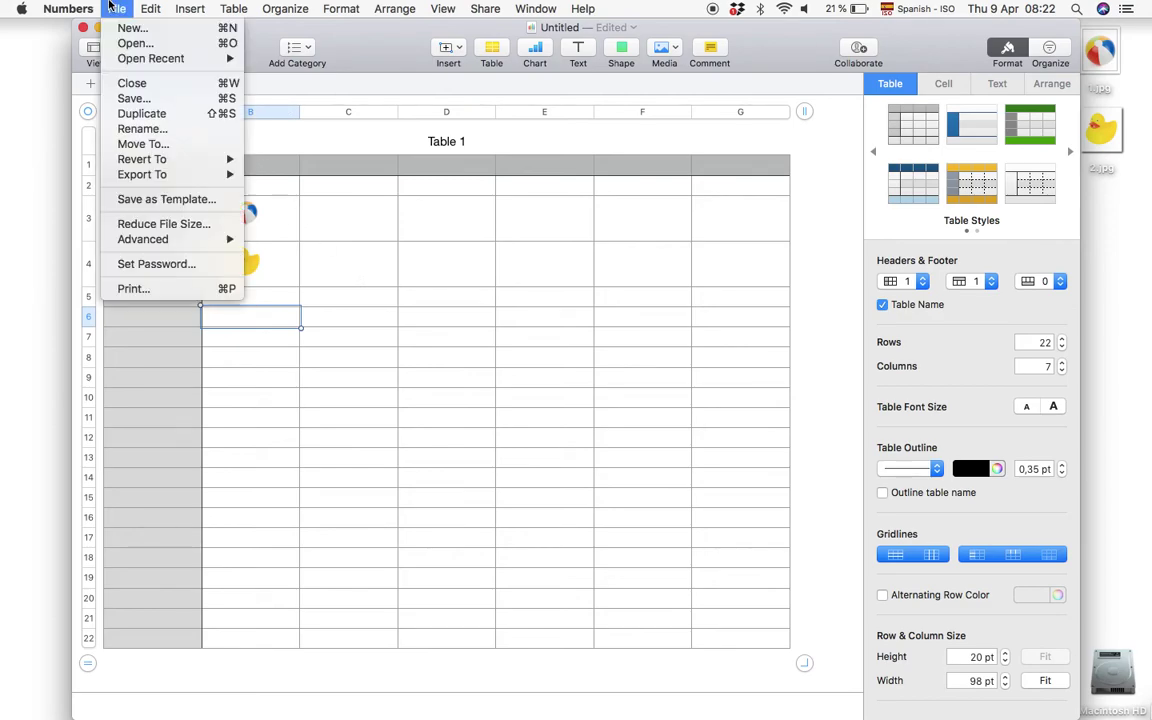
mouse_move(152, 172)
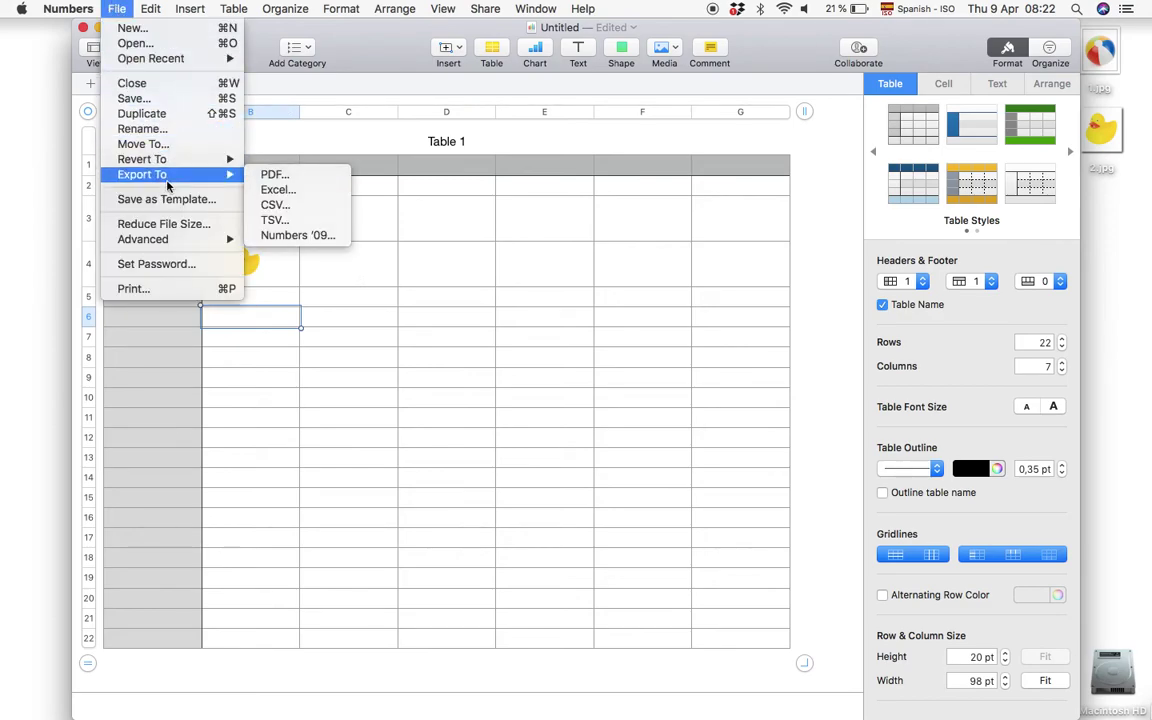
left_click(273, 189)
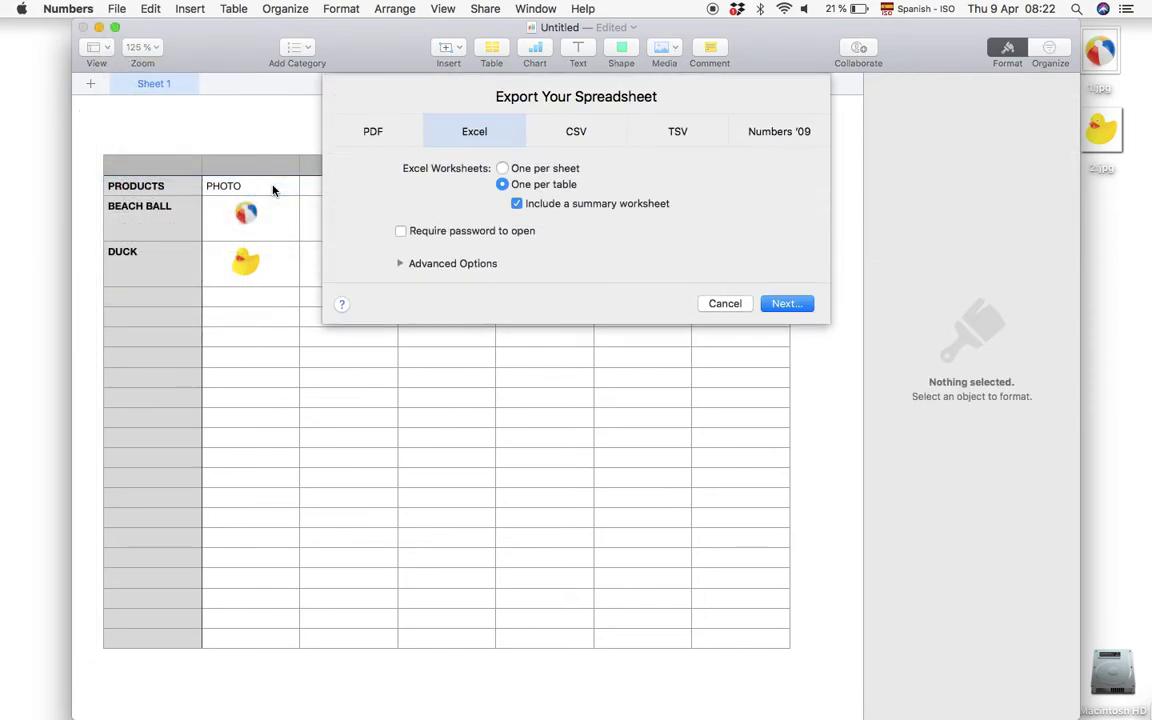
left_click(786, 303)
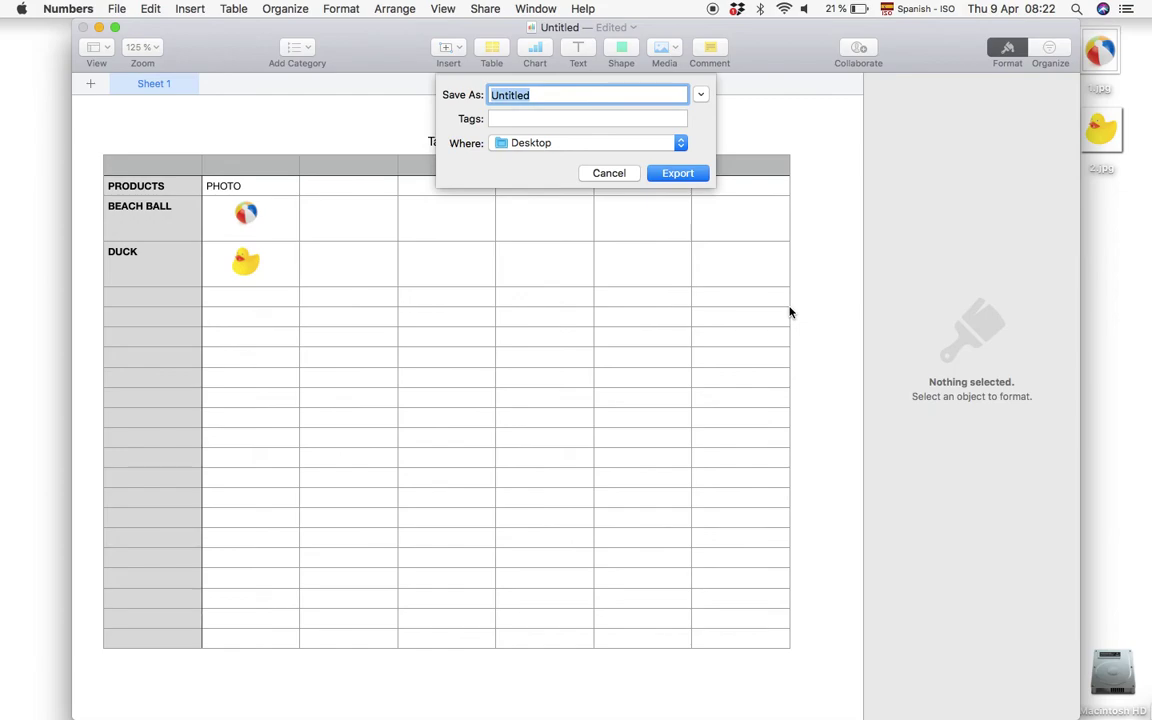
type("document wu")
key("BackSpace")
type("ith photos")
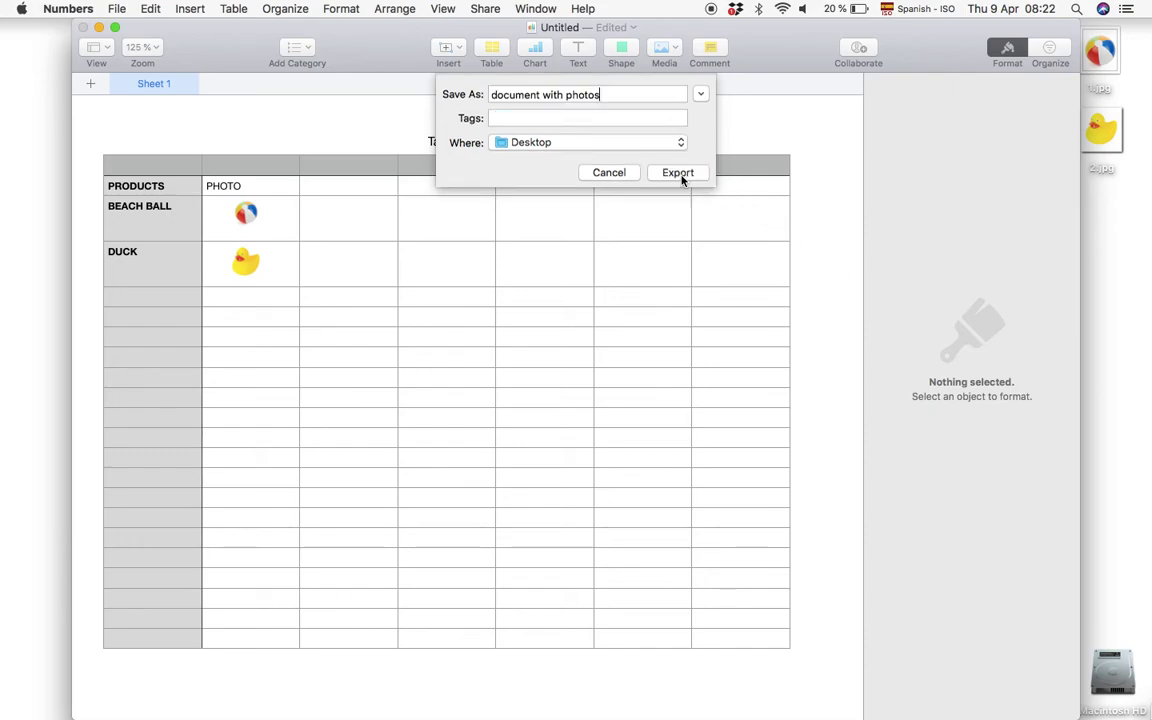
left_click(677, 173)
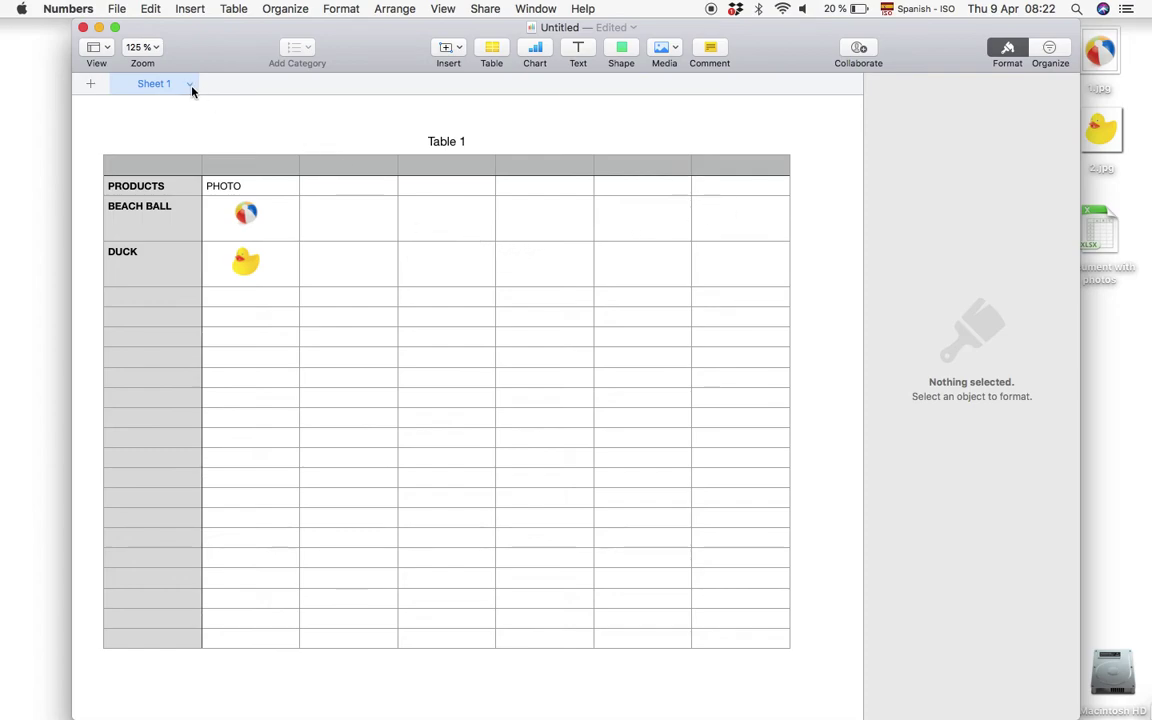
left_click(83, 28)
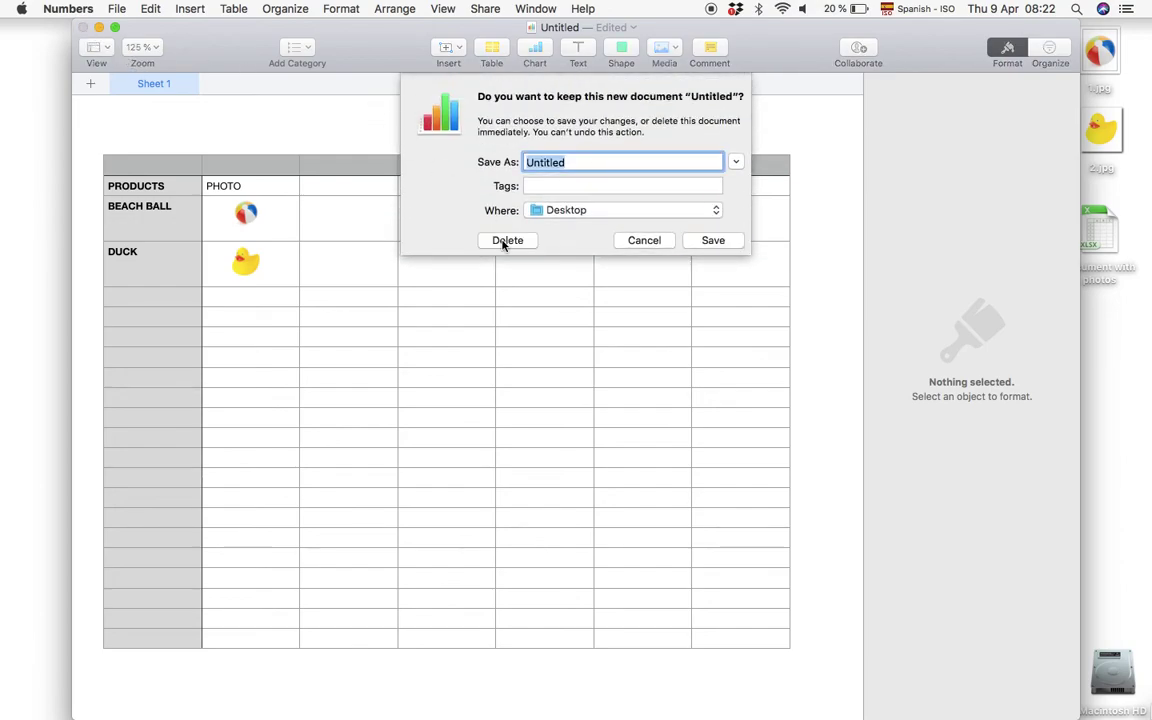
left_click(505, 242)
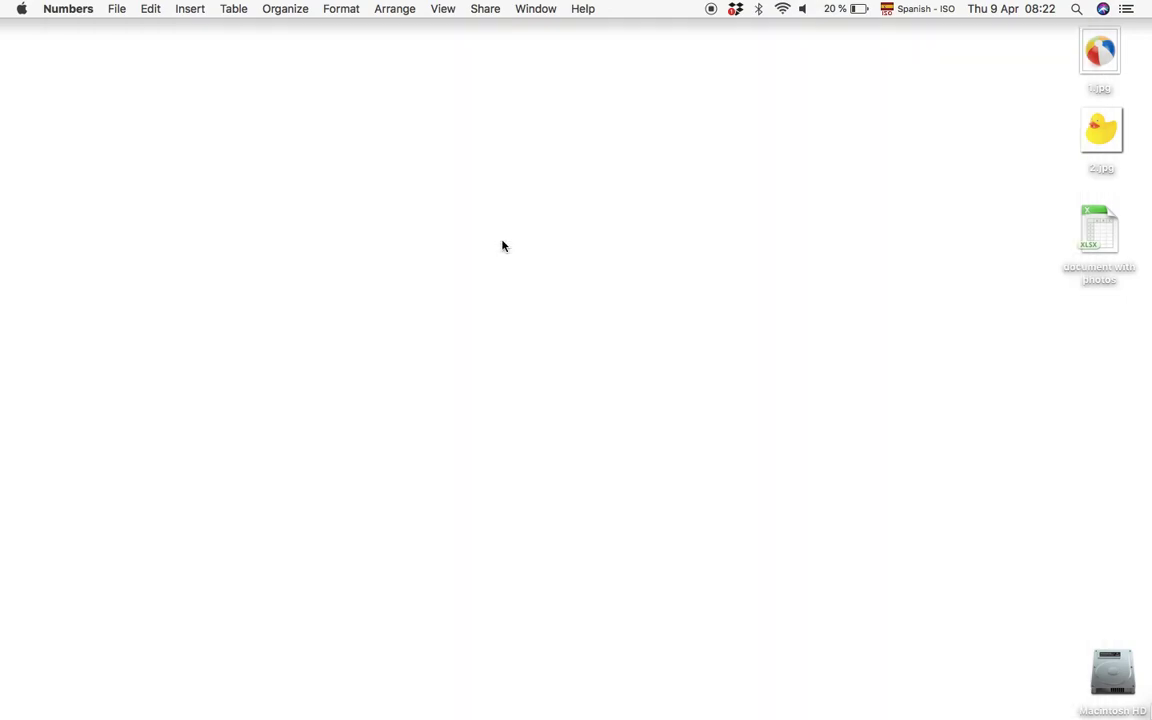
Open 'document with photos.xlsx' from the Desktop in Excel and move its window right.
double_click(1104, 229)
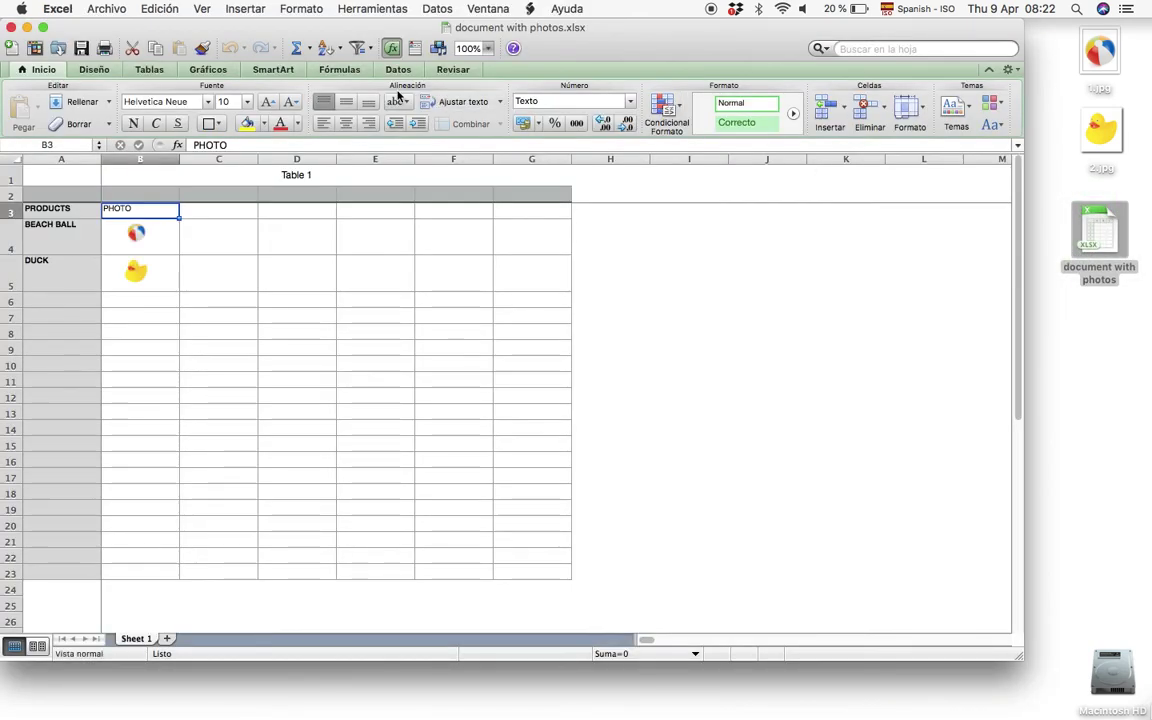
left_click_drag(148, 30, 260, 28)
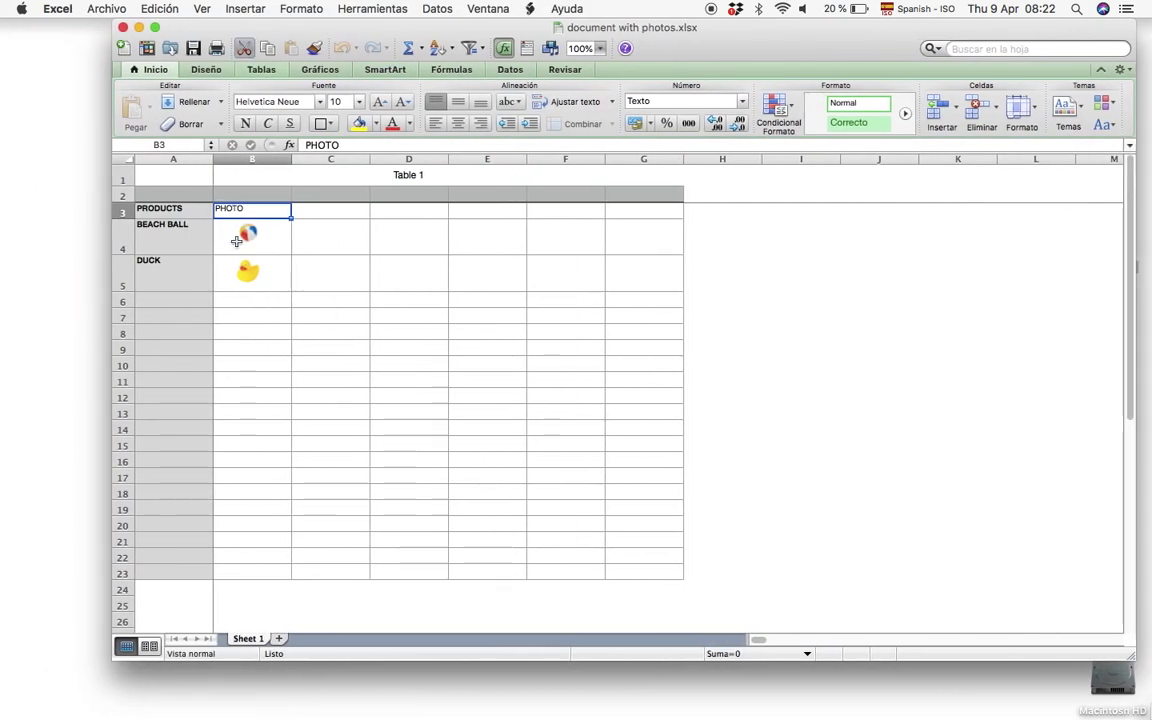